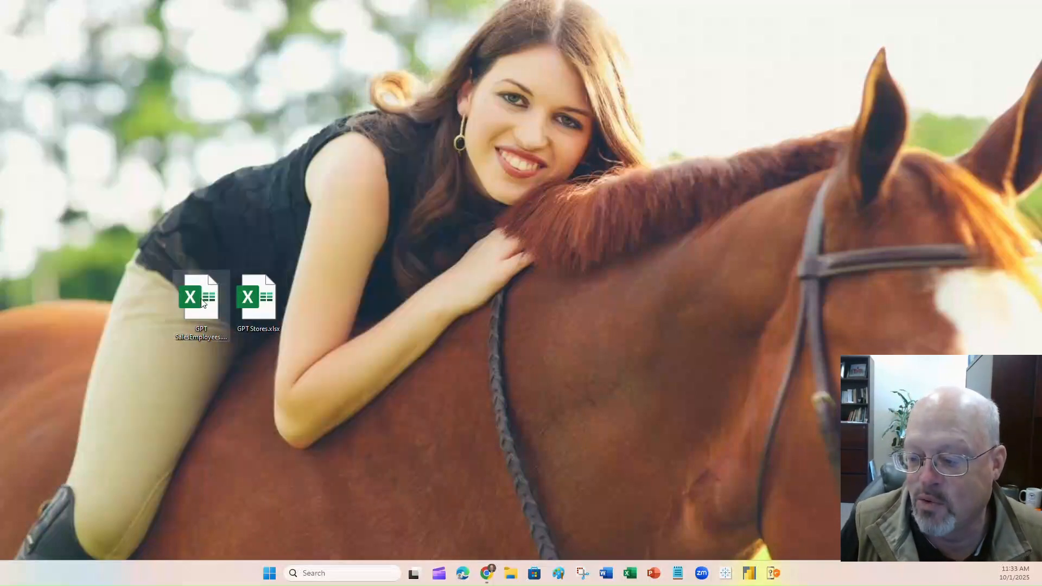
Step: Open GPT SalesEmployees.xlsx from the desktop, look over its Sales and Employees sheets, and minimize the workbook
{"action": "double_click", "coordinate": [202, 302]}
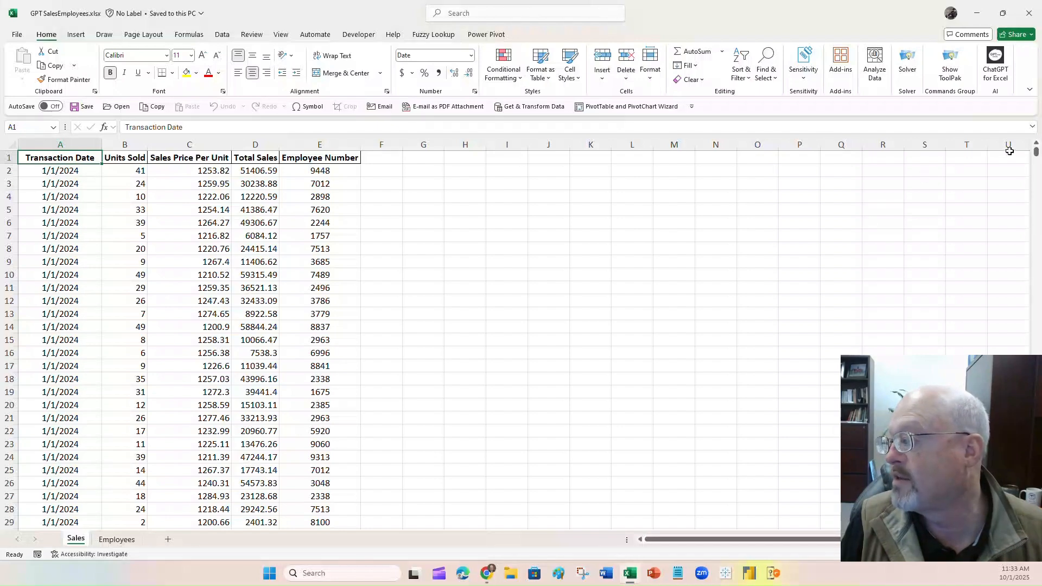
{"action": "left_click_drag", "start_coordinate": [1036, 154], "coordinate": [1038, 103]}
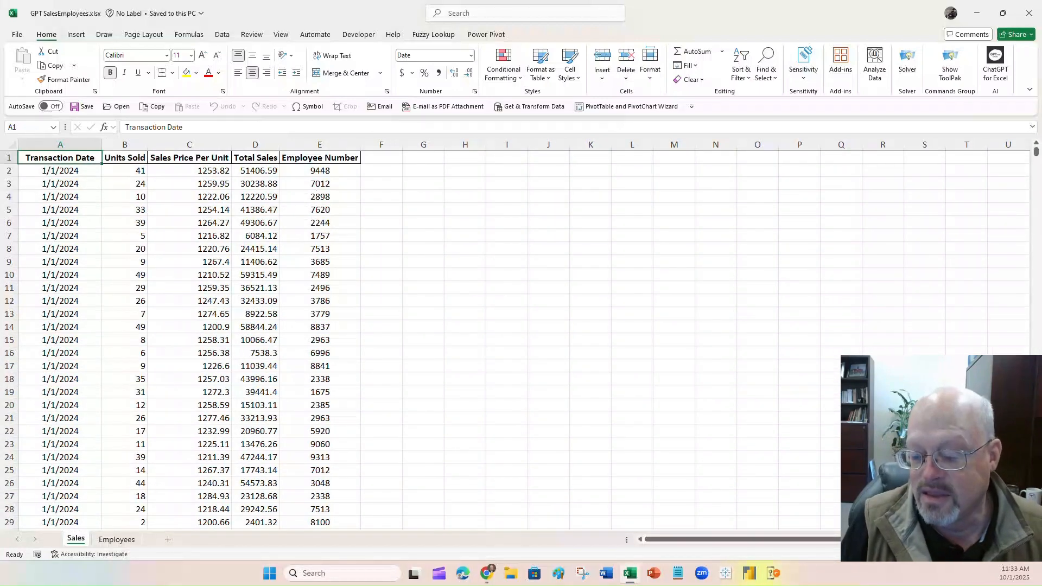
{"action": "left_click", "coordinate": [117, 540]}
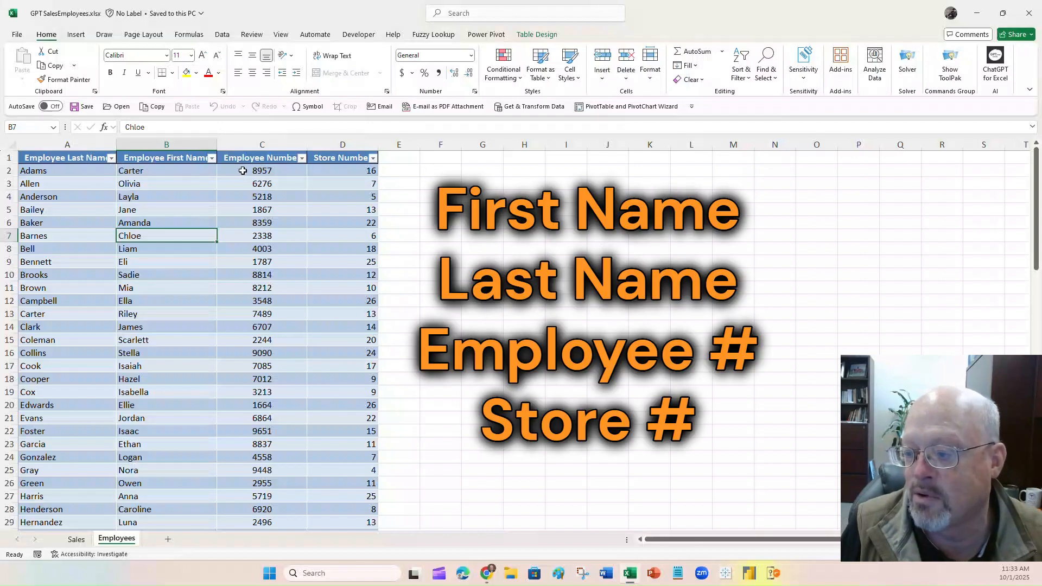
{"action": "left_click", "coordinate": [75, 539]}
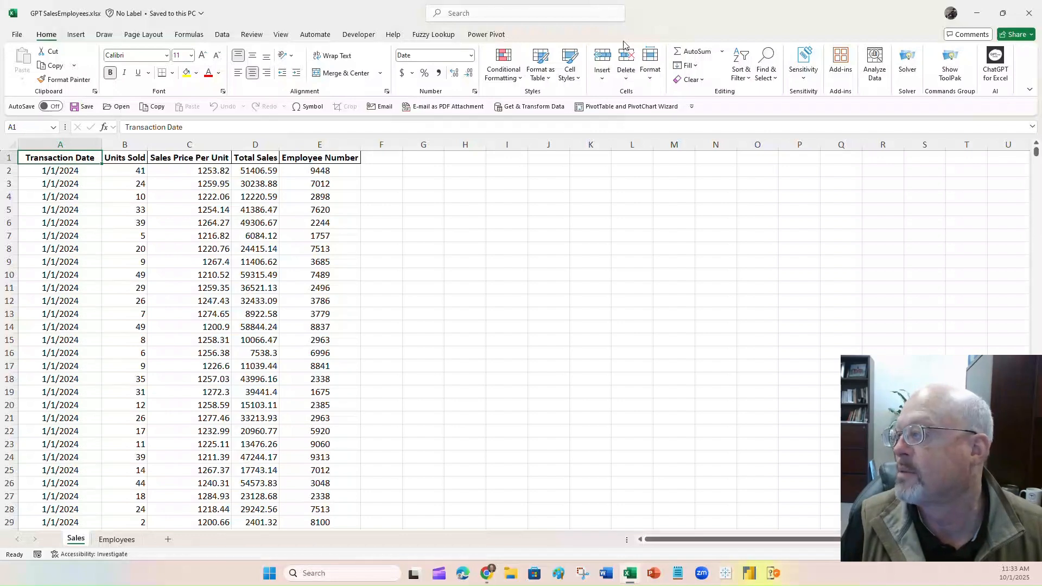
{"action": "left_click", "coordinate": [976, 13]}
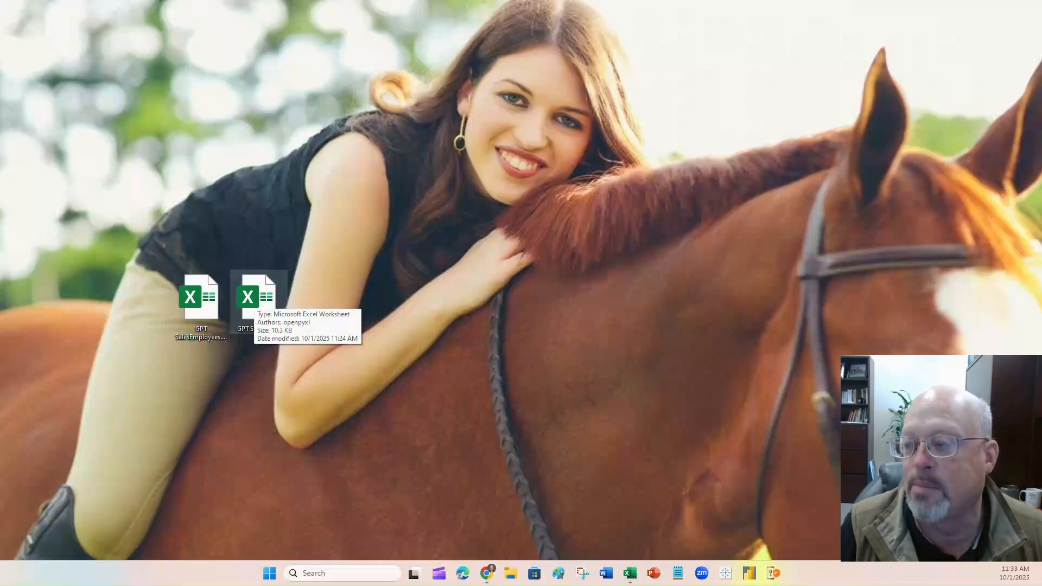
Step: Open GPT Stores.xlsx, check the name of its stores table, and close the workbook
{"action": "double_click", "coordinate": [252, 309]}
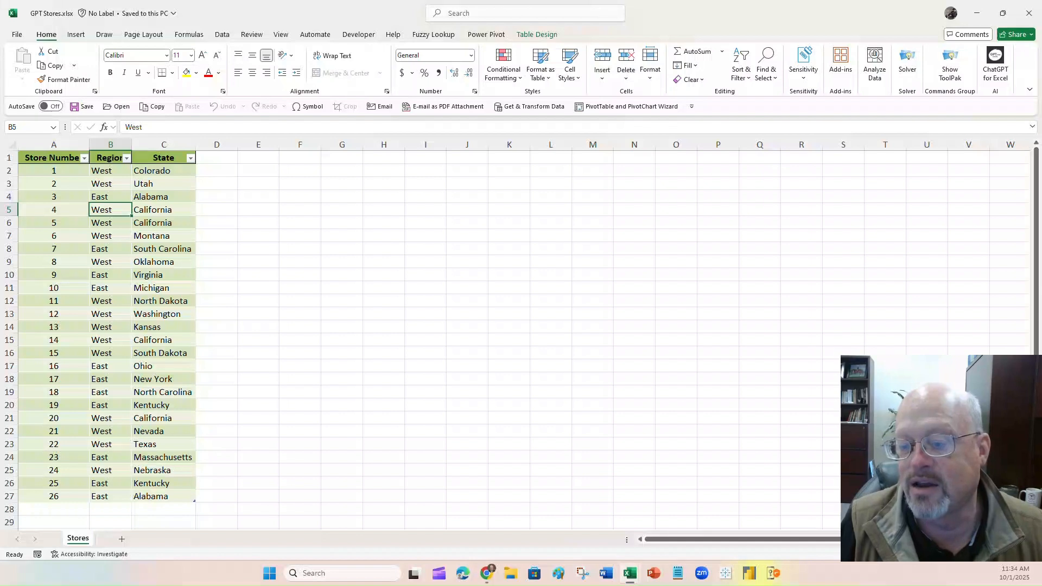
{"action": "left_click", "coordinate": [104, 262]}
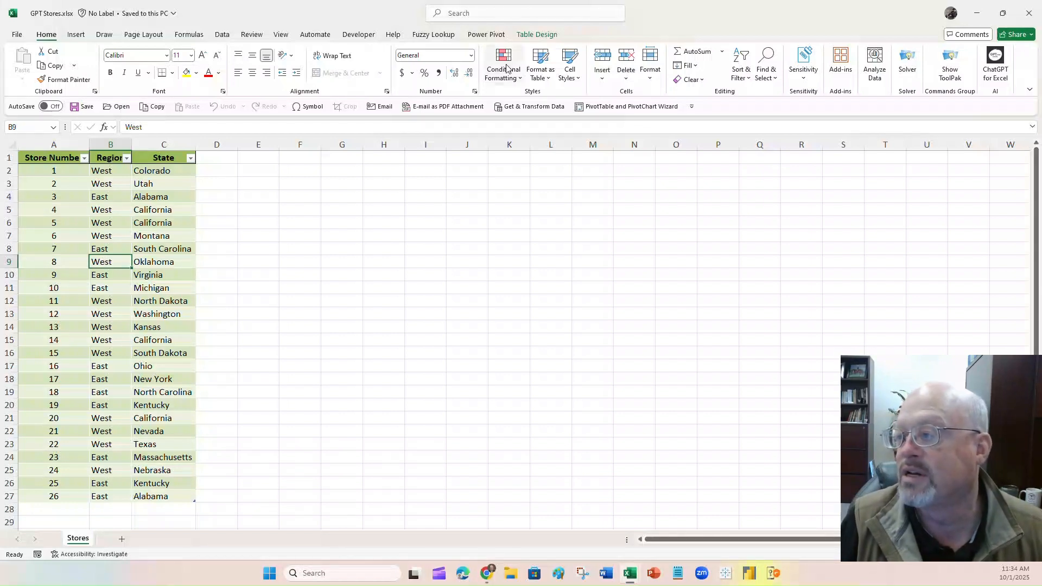
{"action": "left_click", "coordinate": [536, 35]}
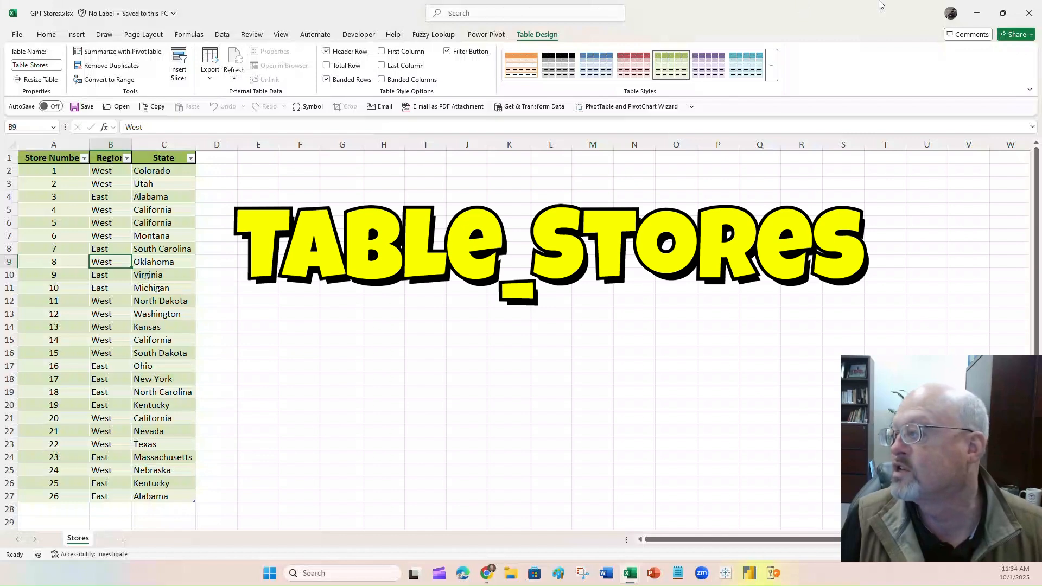
{"action": "left_click", "coordinate": [1027, 14]}
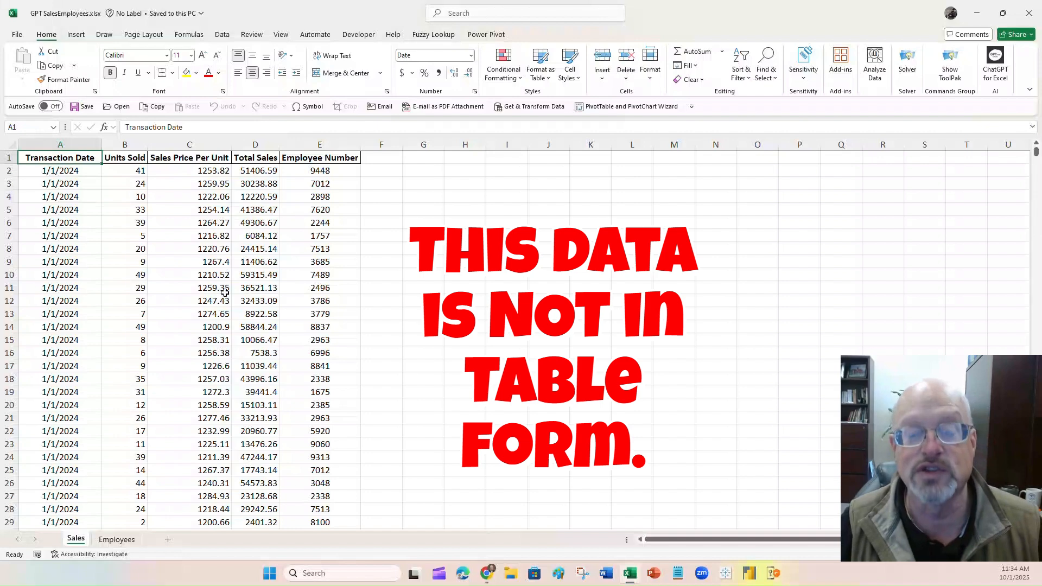
Step: Convert the Sales sheet data in $A$1:$E$13001 into a table with headers
{"action": "left_click", "coordinate": [219, 210]}
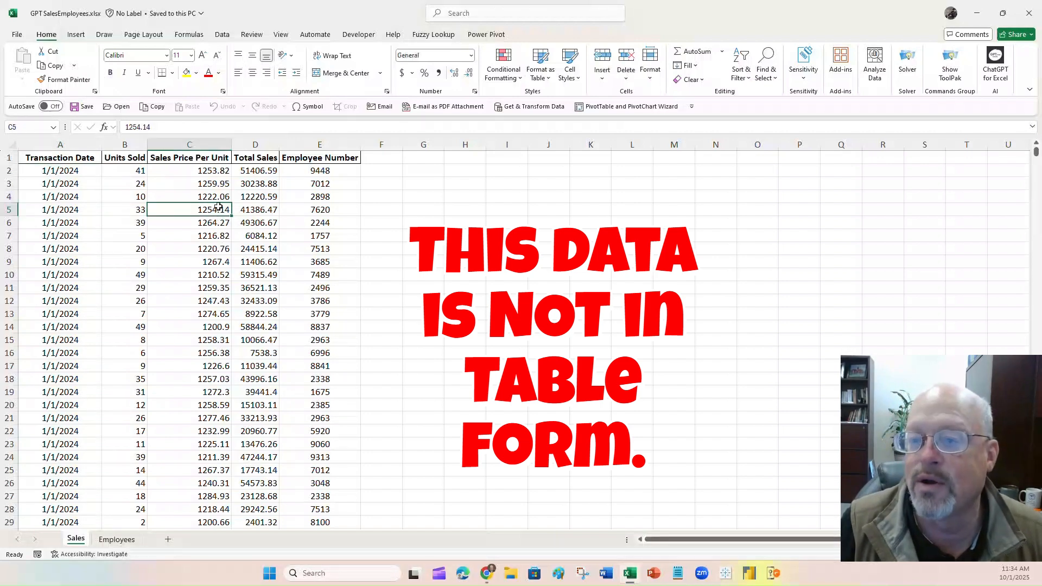
{"action": "left_click", "coordinate": [82, 35]}
{"action": "left_click", "coordinate": [102, 61]}
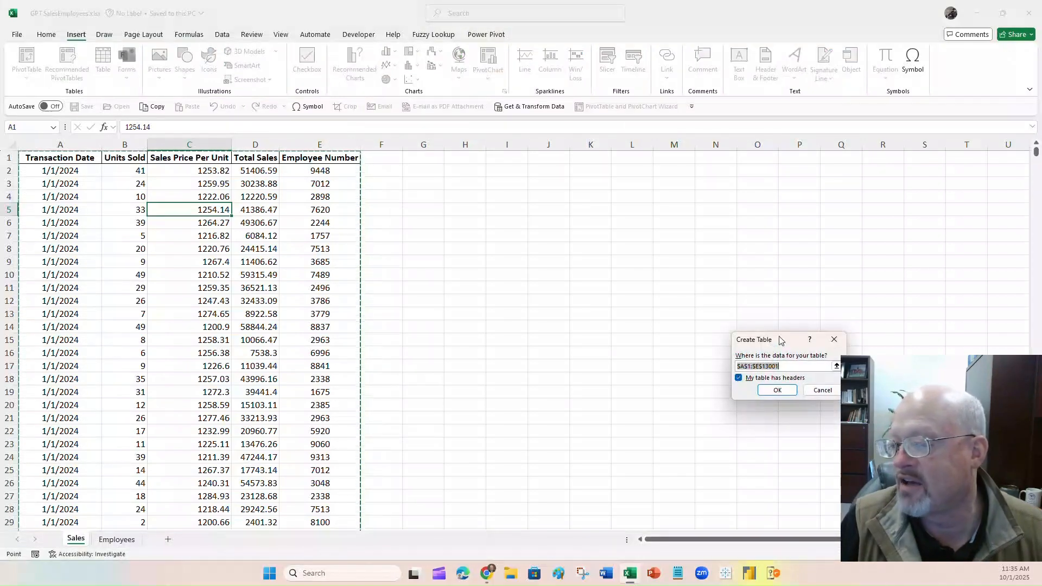
{"action": "left_click_drag", "start_coordinate": [780, 340], "coordinate": [429, 178]}
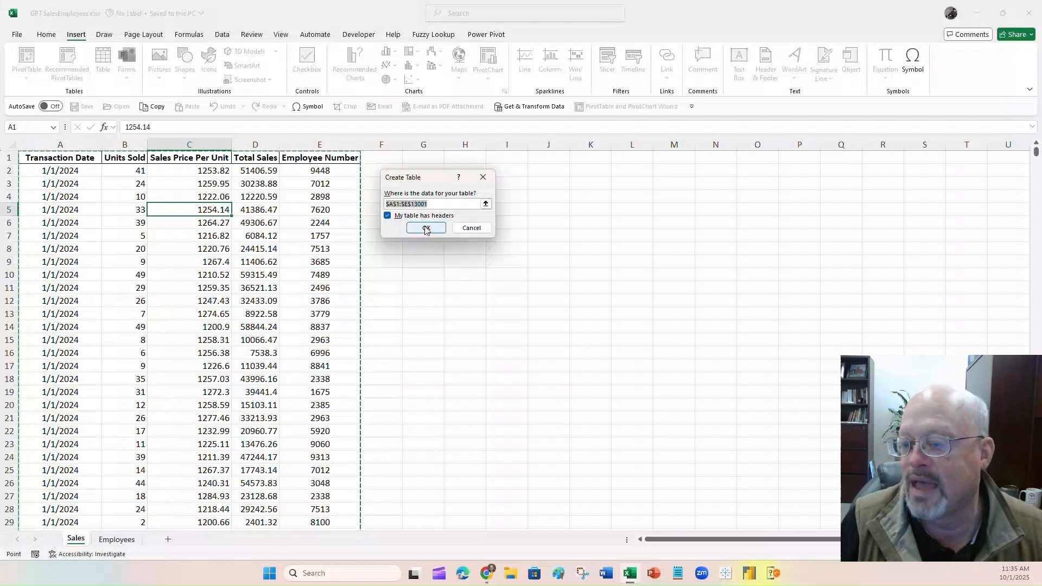
{"action": "left_click", "coordinate": [427, 228]}
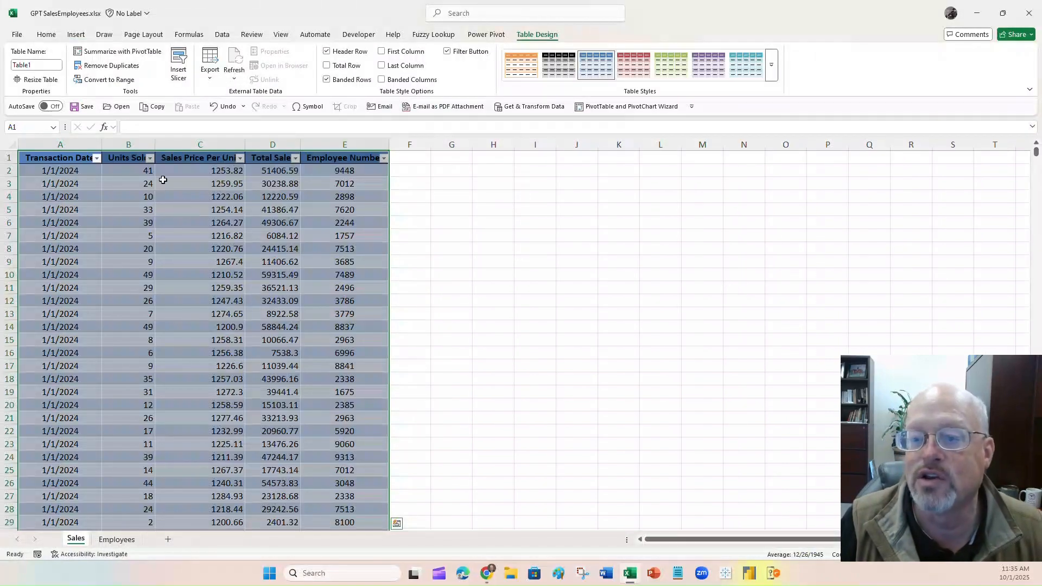
Step: Name the new sales table Table_Sales and check the table name on the Employees sheet
{"action": "left_click", "coordinate": [36, 63]}
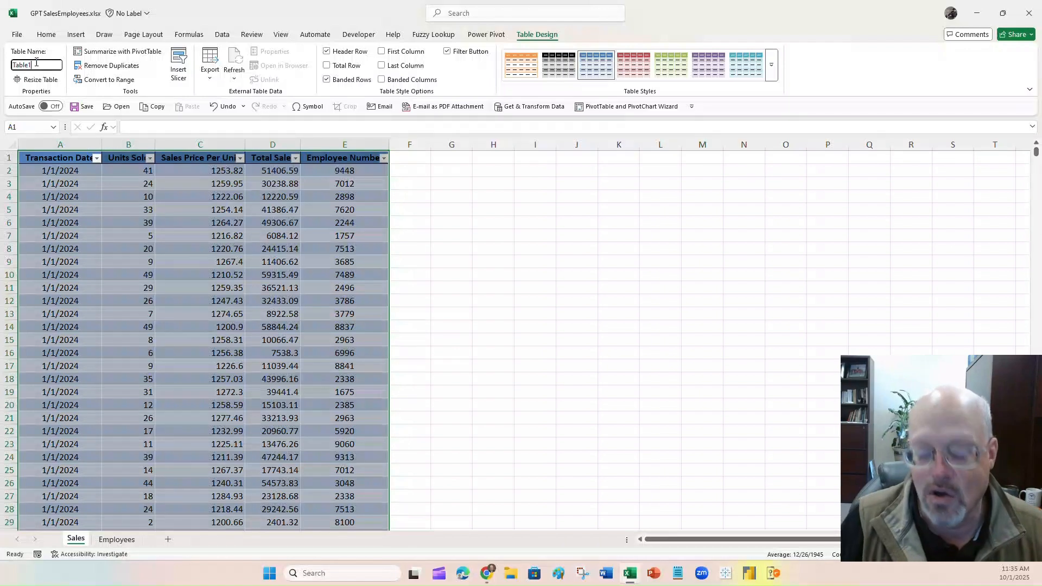
{"action": "type", "text": "Table"}
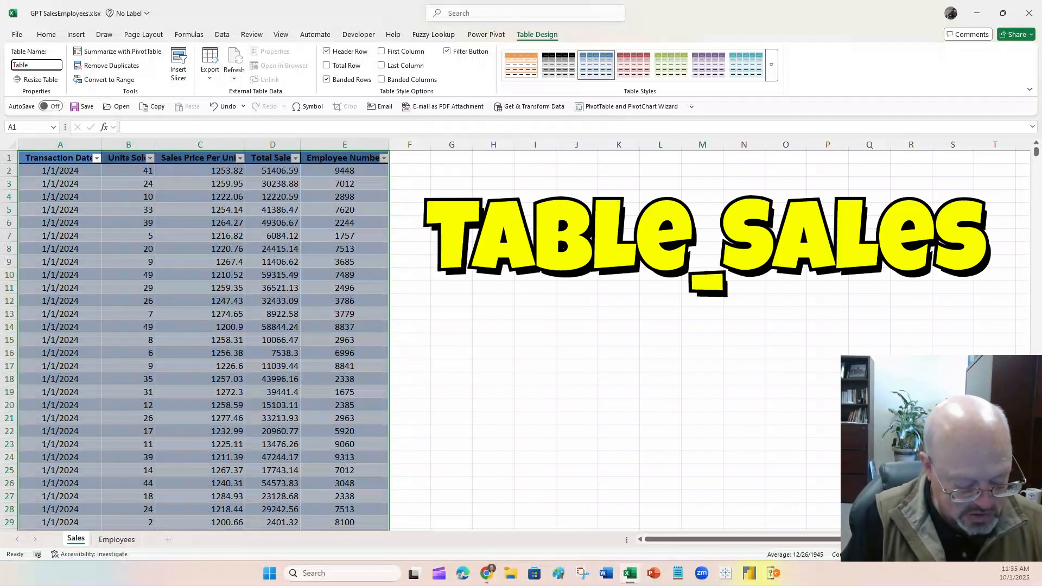
{"action": "type", "text": "_Sales"}
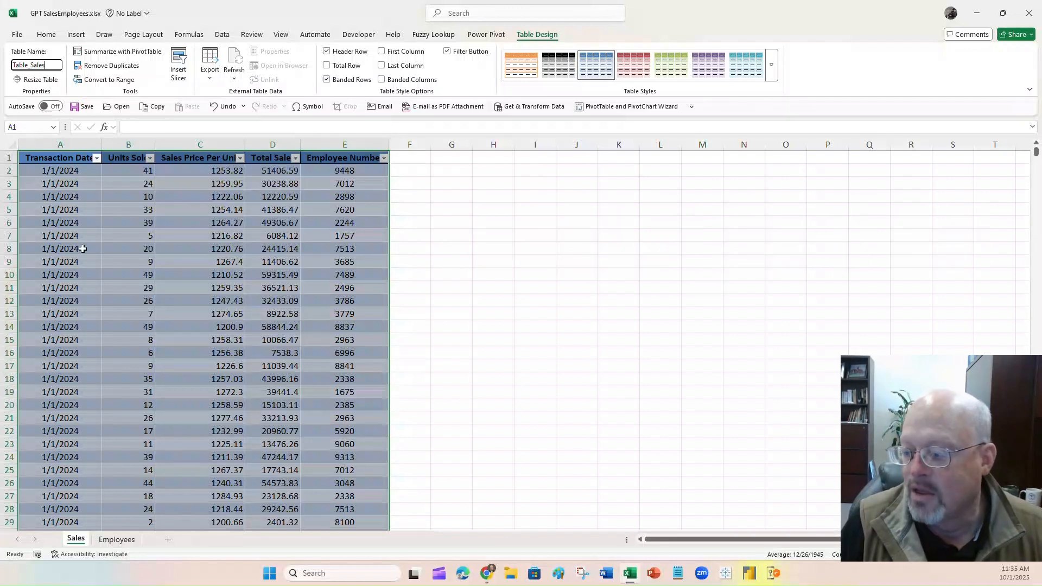
{"action": "left_click", "coordinate": [414, 300]}
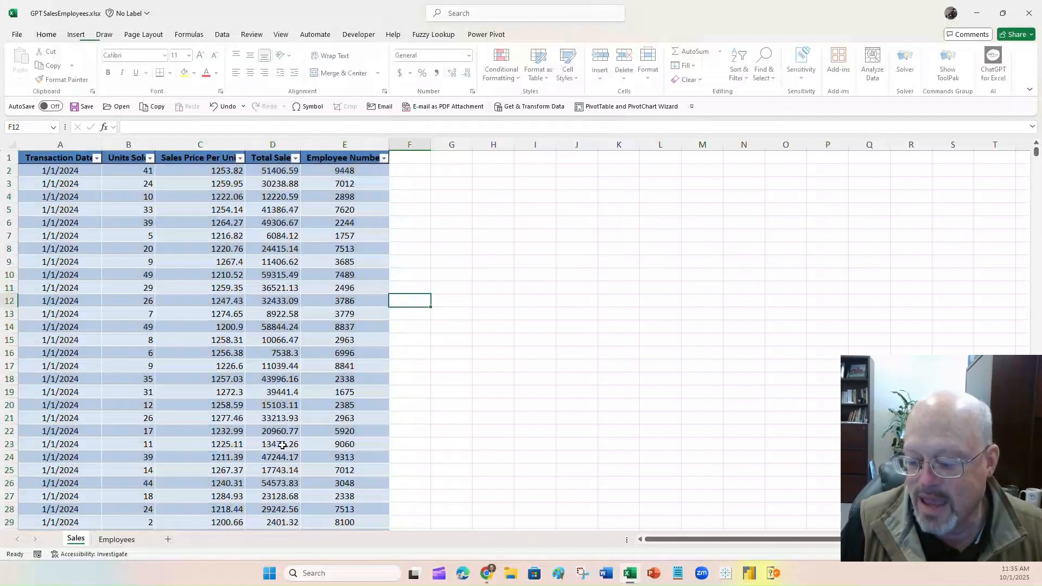
{"action": "left_click", "coordinate": [129, 540]}
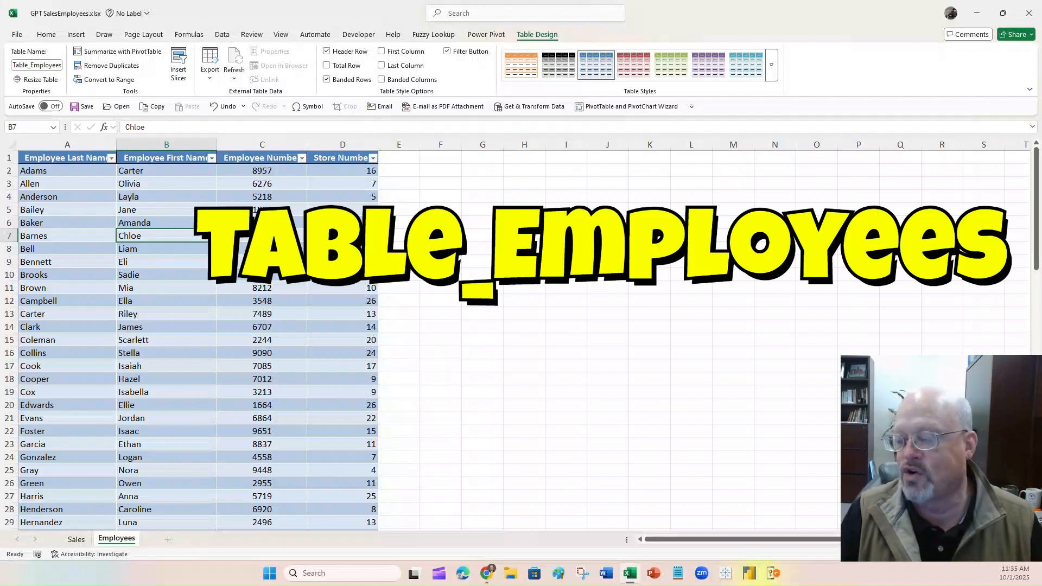
{"action": "left_click", "coordinate": [74, 540]}
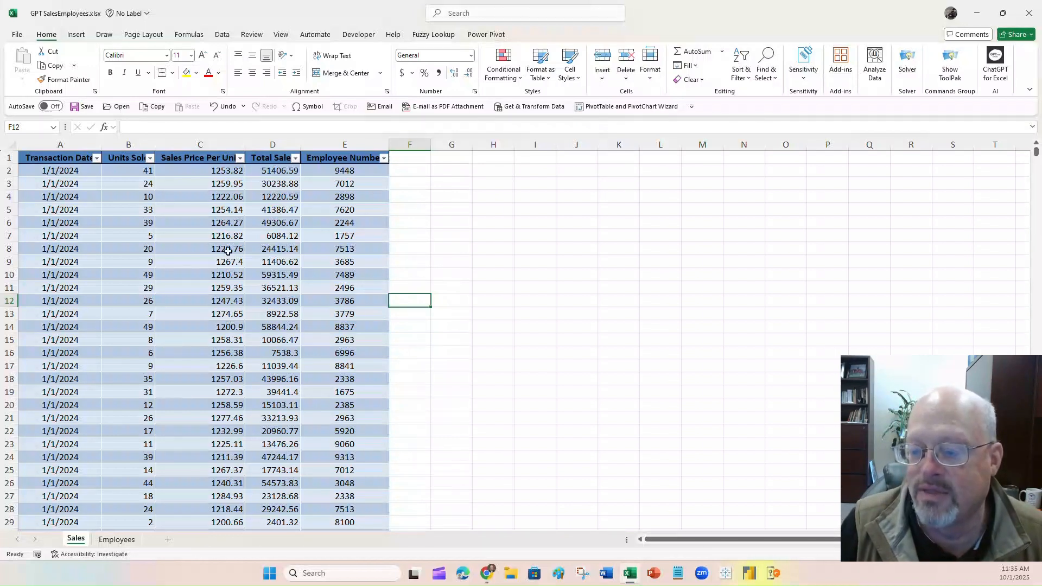
Step: Add the table on the Sales sheet to the Power Pivot data model and shrink the Power Pivot window
{"action": "left_click", "coordinate": [172, 228]}
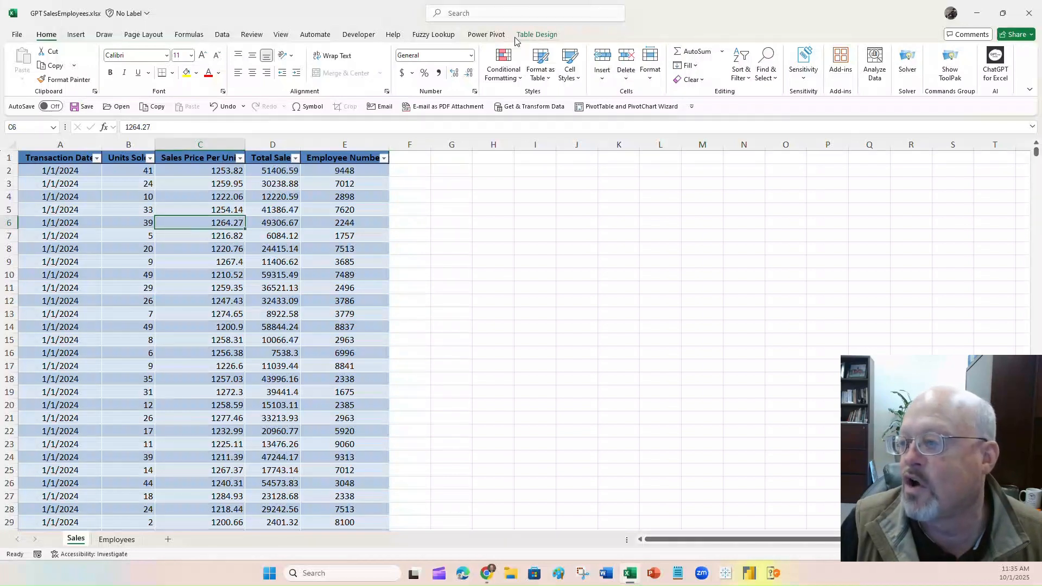
{"action": "left_click", "coordinate": [491, 35]}
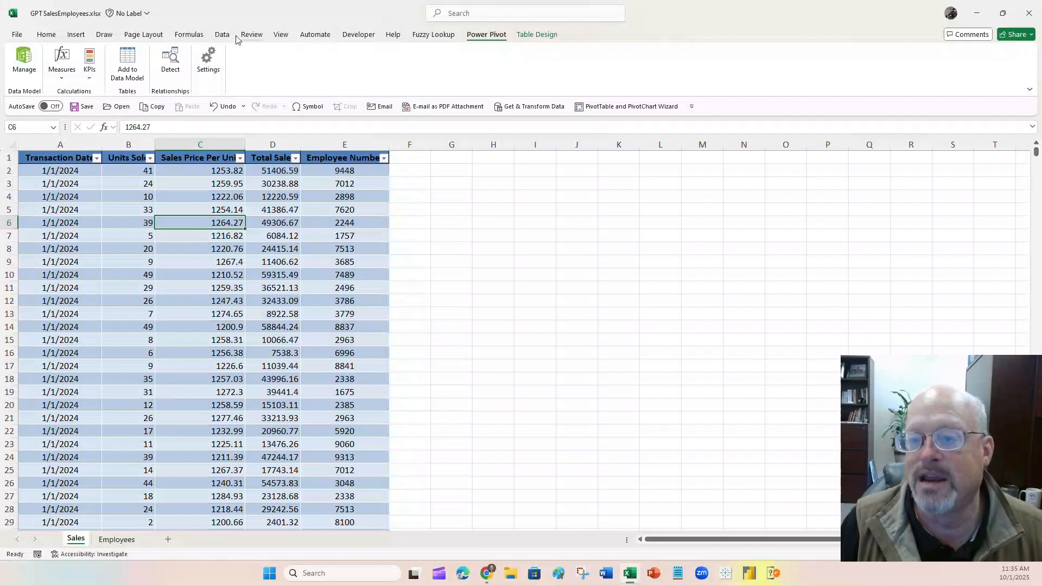
{"action": "left_click", "coordinate": [131, 66]}
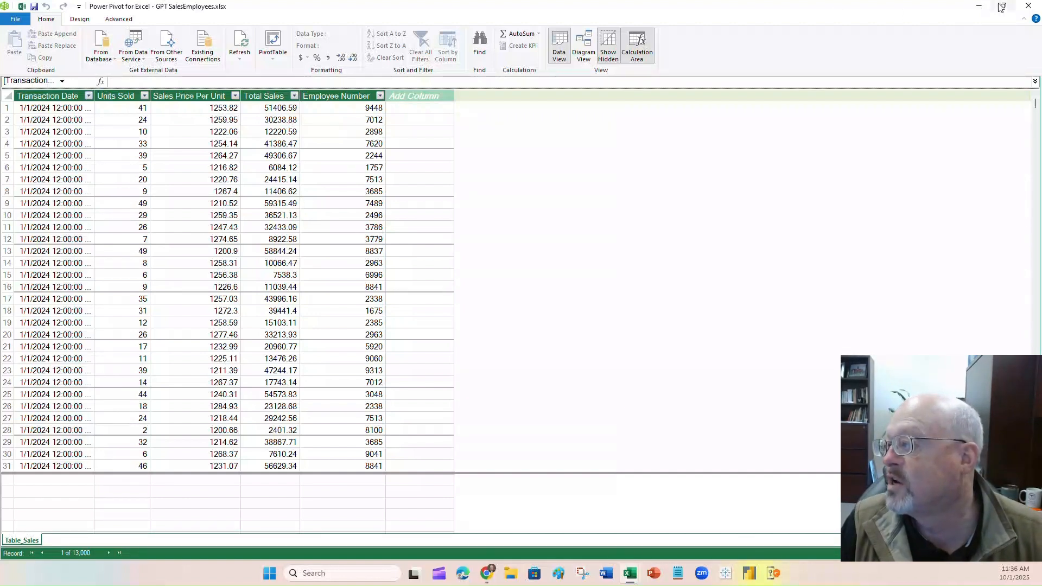
{"action": "double_click", "coordinate": [874, 9]}
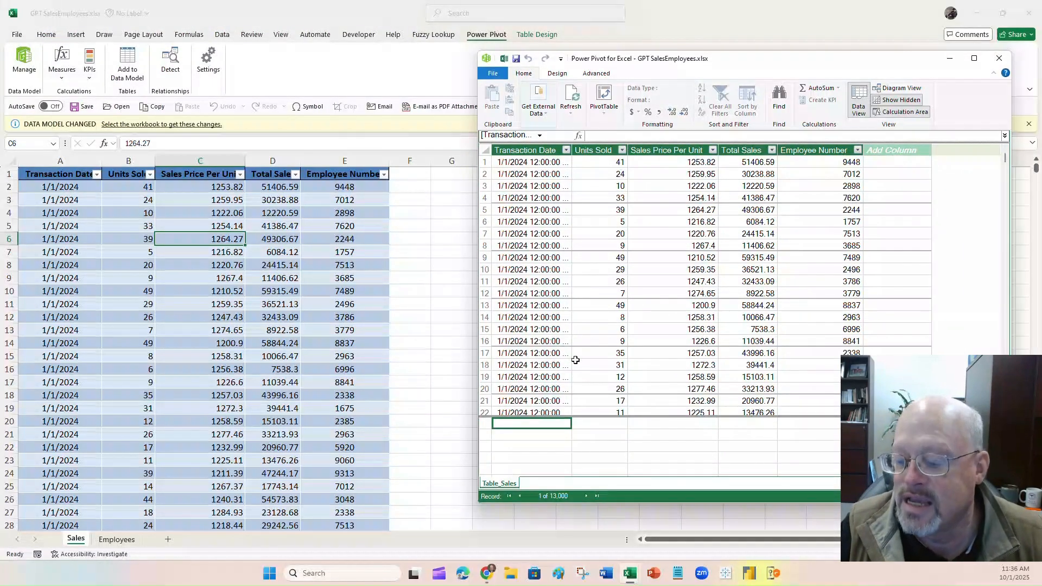
Step: Add the table on the Employees sheet to the Power Pivot data model
{"action": "left_click", "coordinate": [116, 540]}
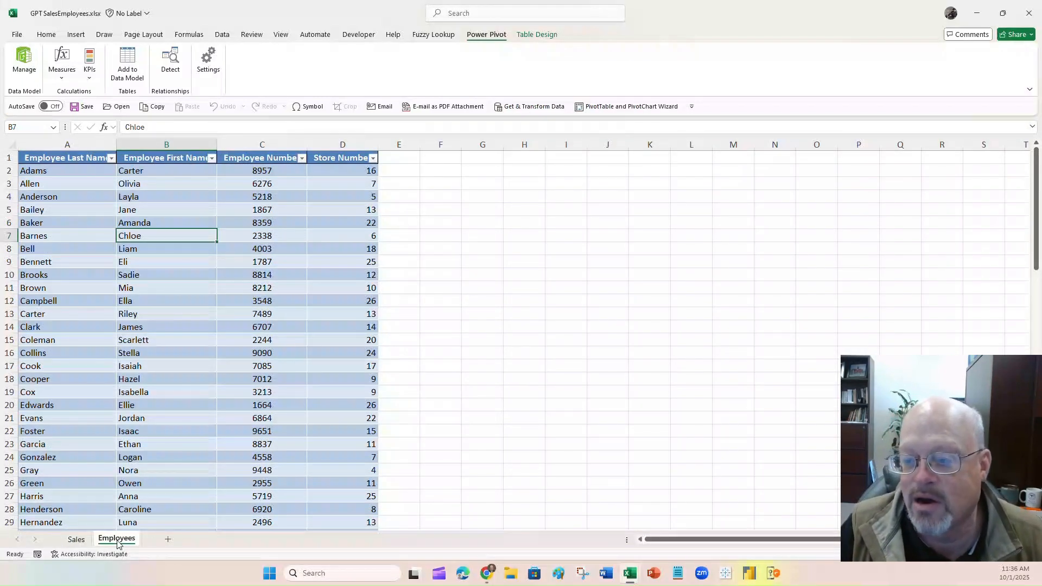
{"action": "left_click", "coordinate": [159, 329]}
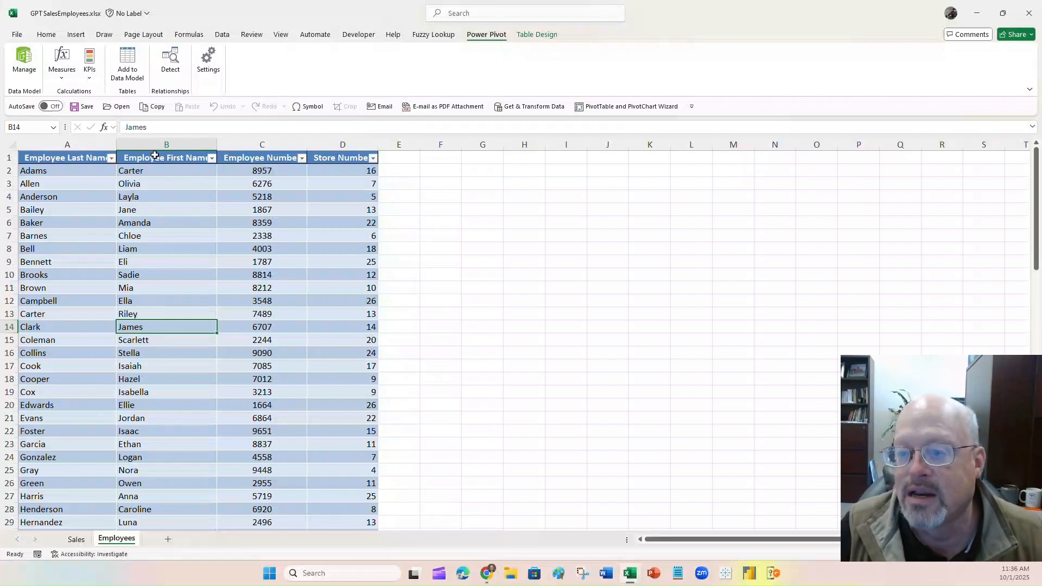
{"action": "left_click", "coordinate": [132, 60]}
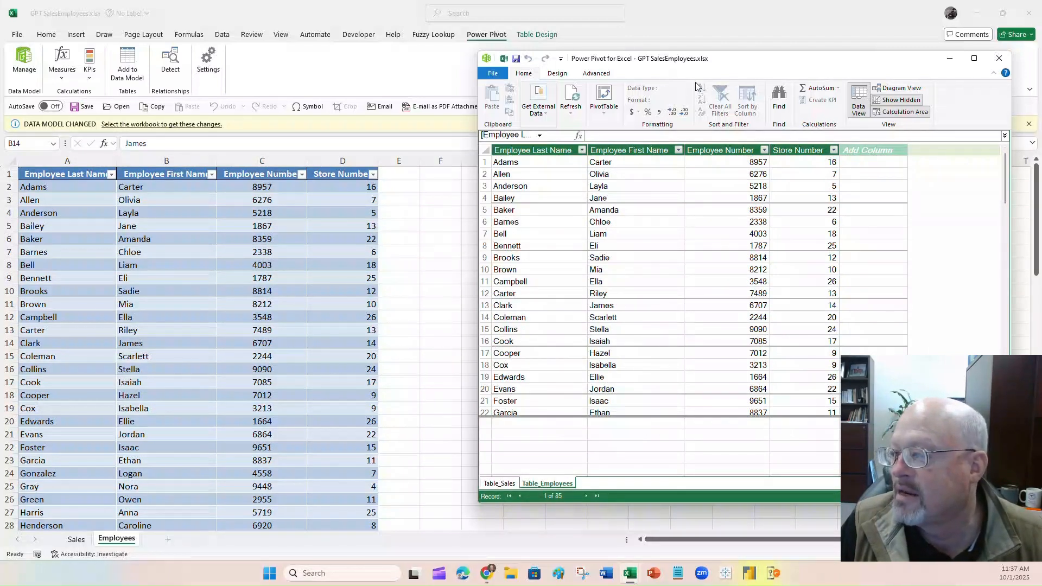
Step: Maximize the Power Pivot window and review the Table_Sales and Table_Employees data in the model
{"action": "left_click_drag", "start_coordinate": [731, 67], "coordinate": [439, 60]}
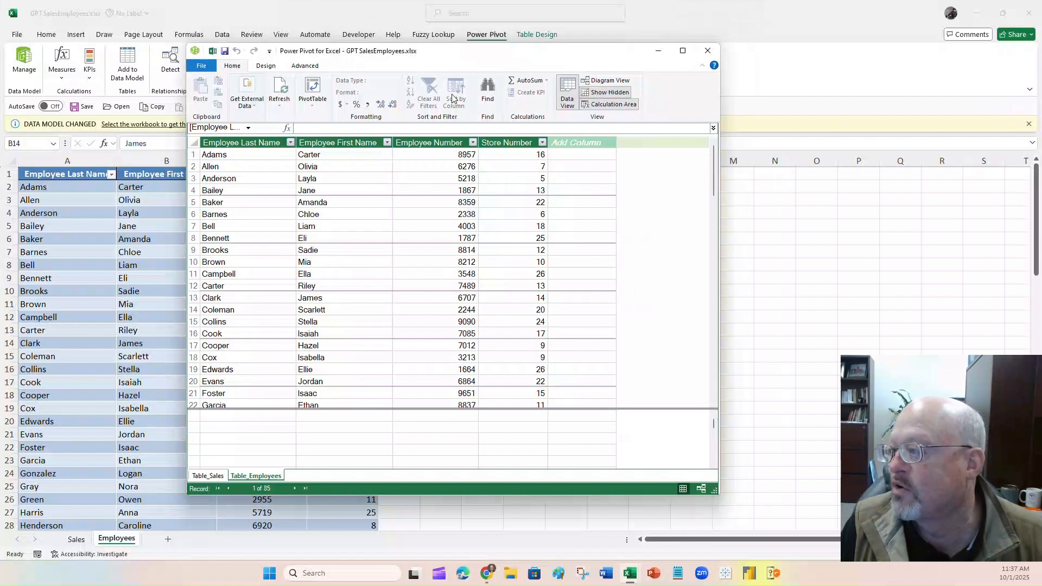
{"action": "left_click", "coordinate": [683, 52]}
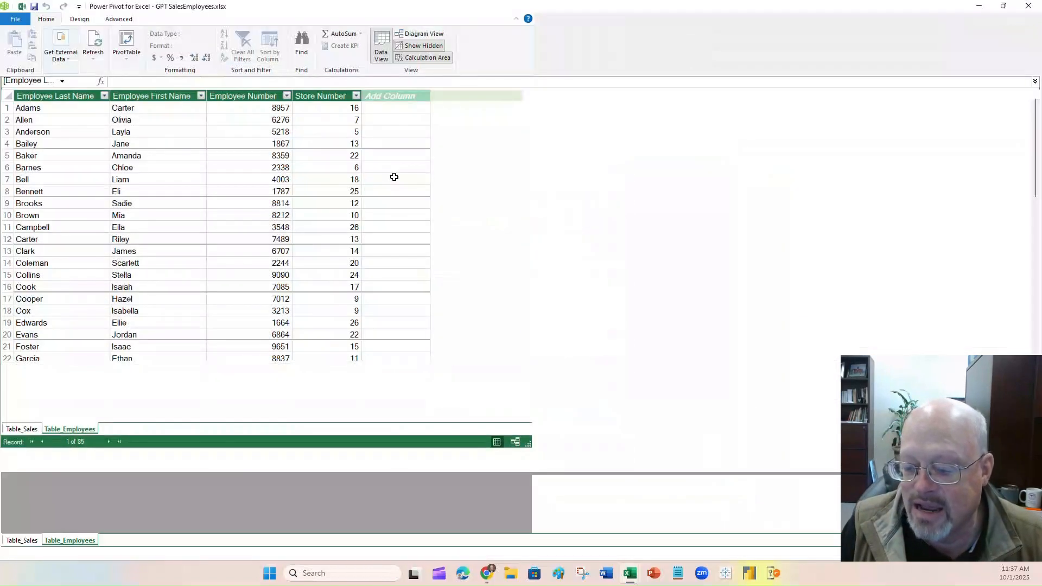
{"action": "left_click", "coordinate": [18, 540]}
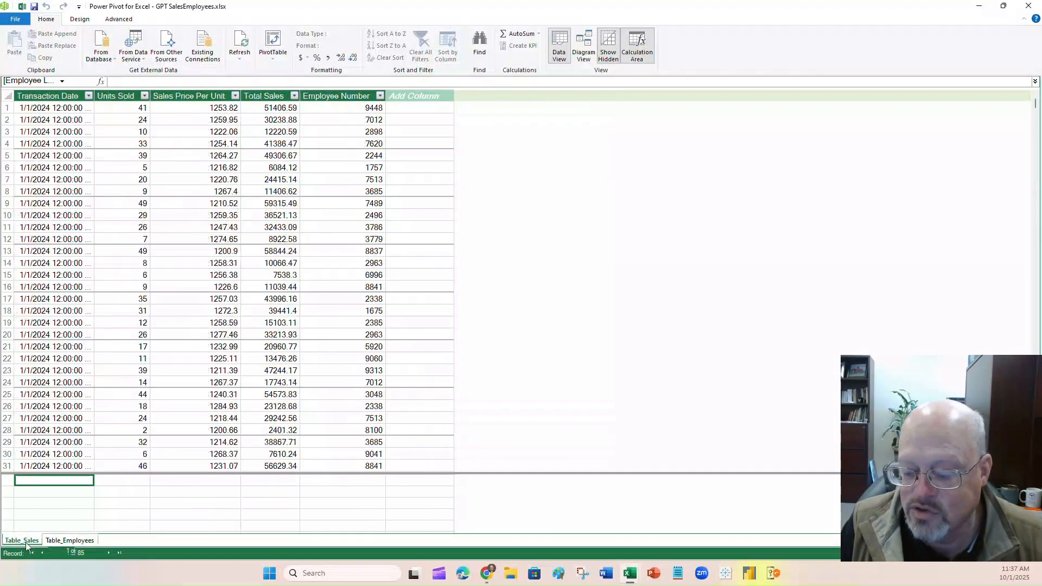
{"action": "left_click", "coordinate": [58, 540]}
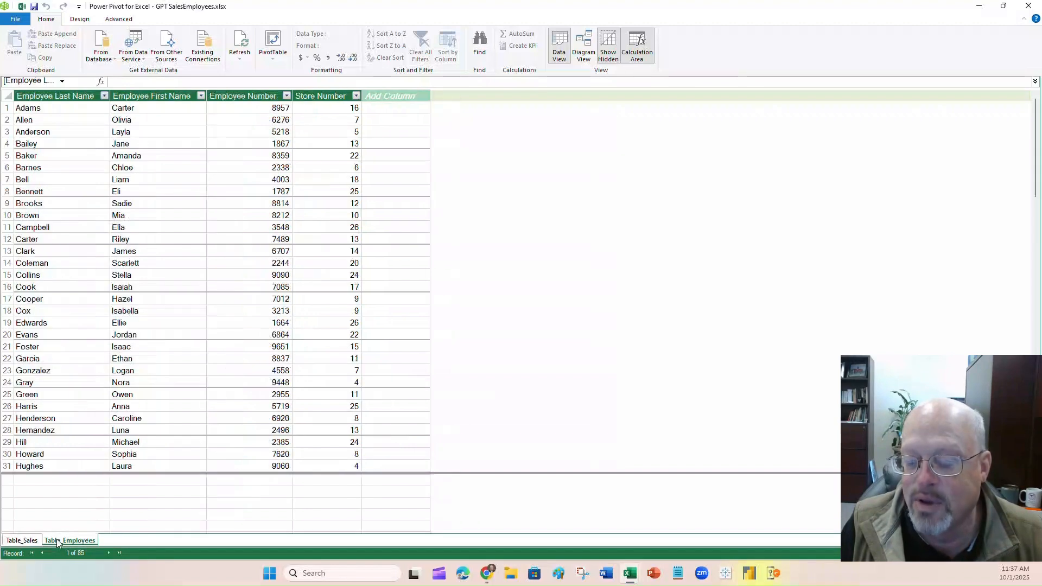
{"action": "left_click", "coordinate": [18, 541]}
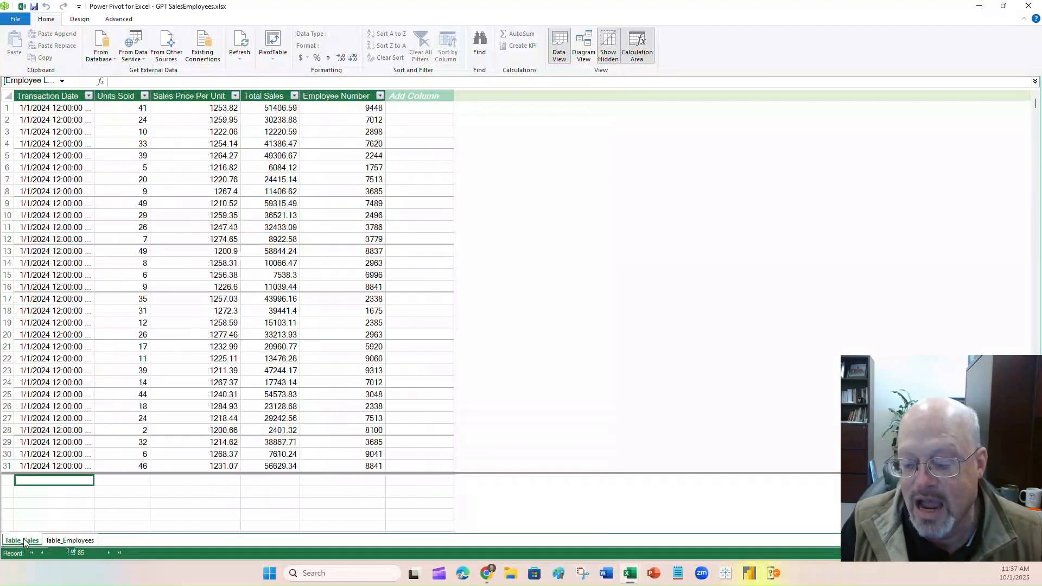
{"action": "left_click", "coordinate": [62, 540]}
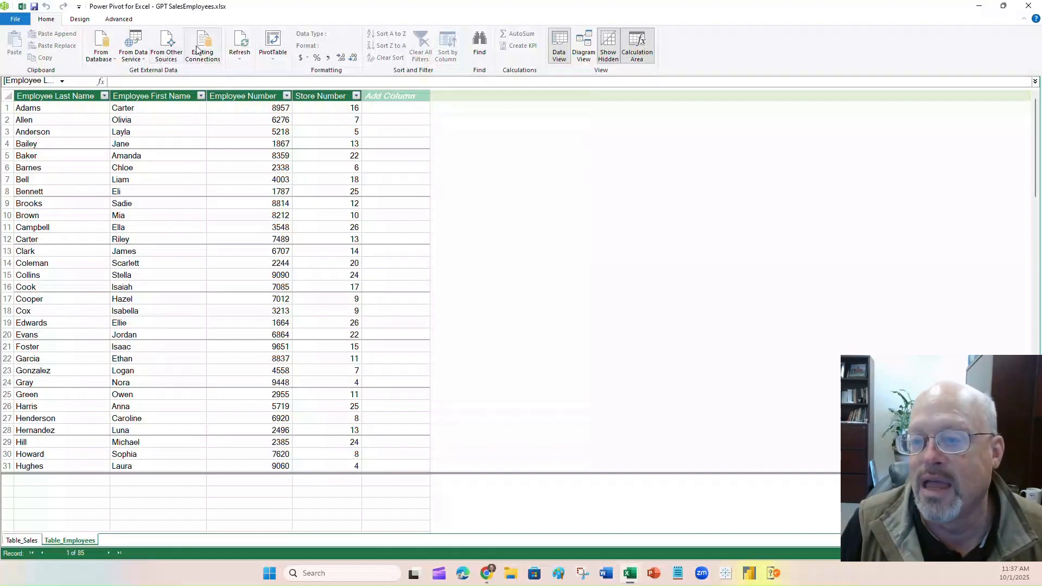
Step: Start a data import from another source into the Power Pivot model and choose Excel File as the source type
{"action": "left_click", "coordinate": [168, 44]}
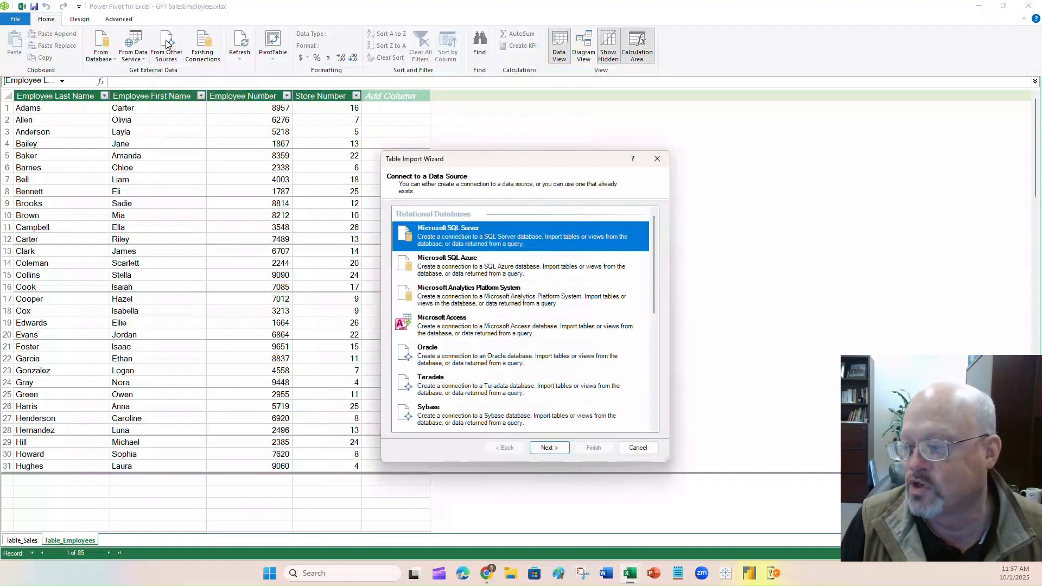
{"action": "scroll", "coordinate": [453, 272], "scroll_direction": "down", "scroll_amount": 6}
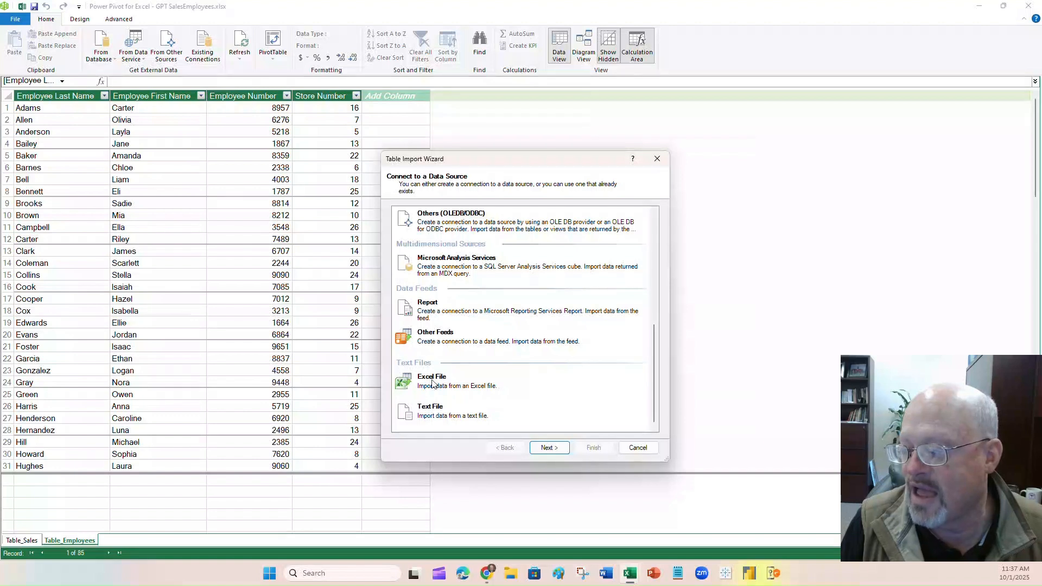
{"action": "left_click", "coordinate": [433, 382]}
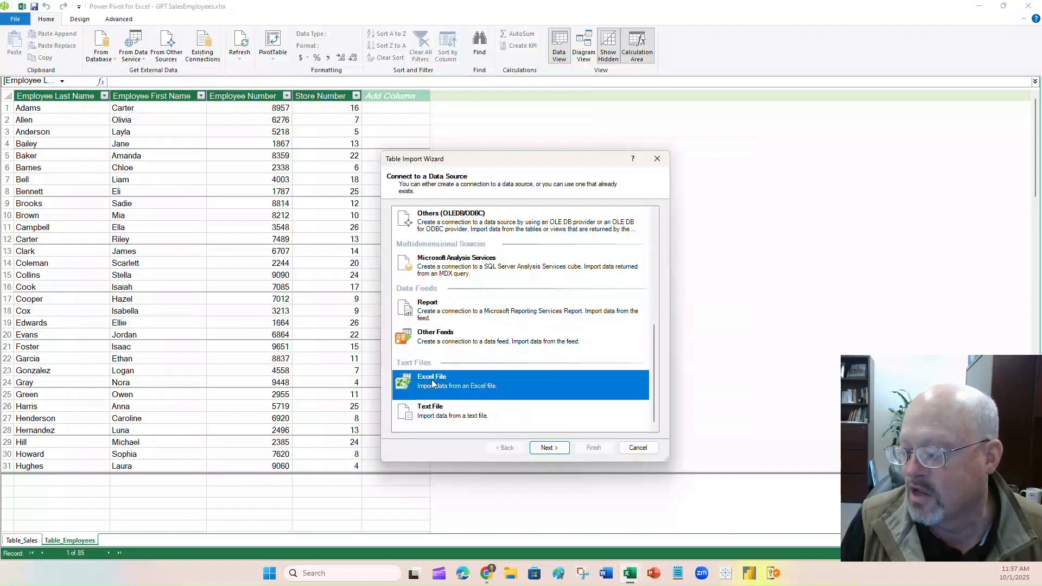
{"action": "left_click", "coordinate": [549, 447]}
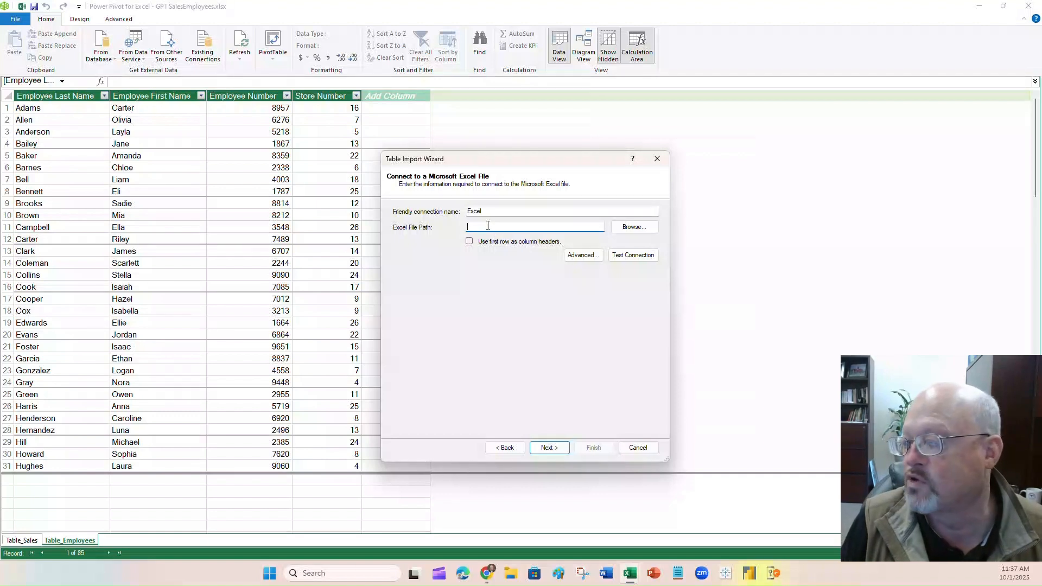
Step: Select the GPT Stores.xlsx workbook on the Desktop as the Excel file to connect to
{"action": "left_click", "coordinate": [638, 233]}
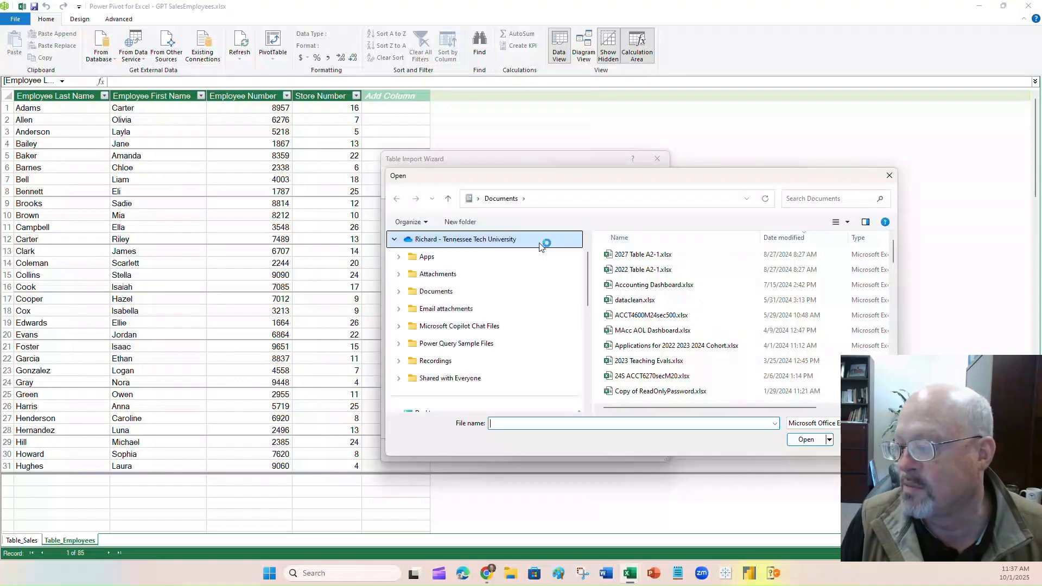
{"action": "scroll", "coordinate": [457, 273], "scroll_direction": "down", "scroll_amount": 3}
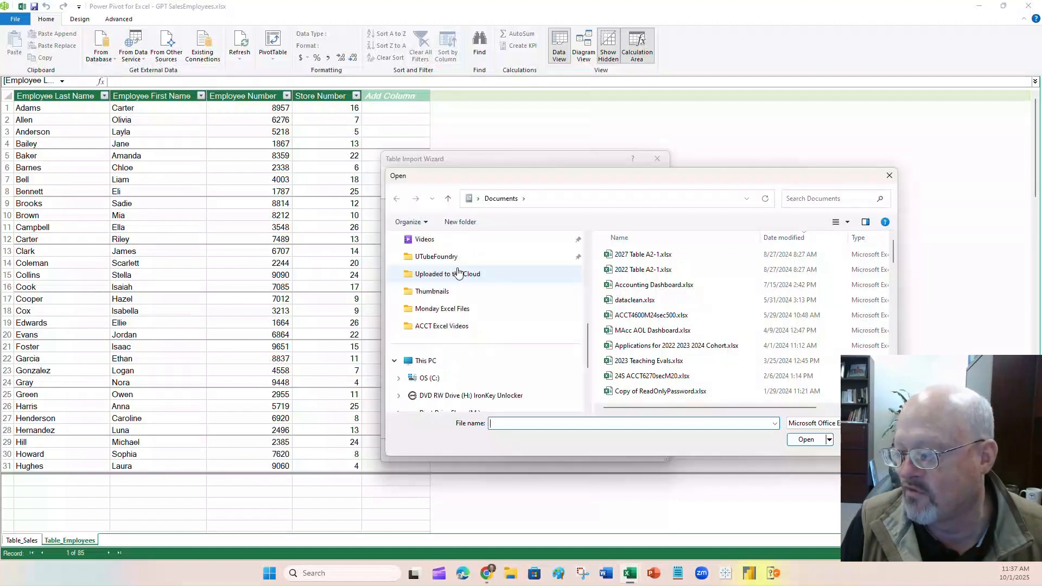
{"action": "scroll", "coordinate": [457, 273], "scroll_direction": "down", "scroll_amount": 3}
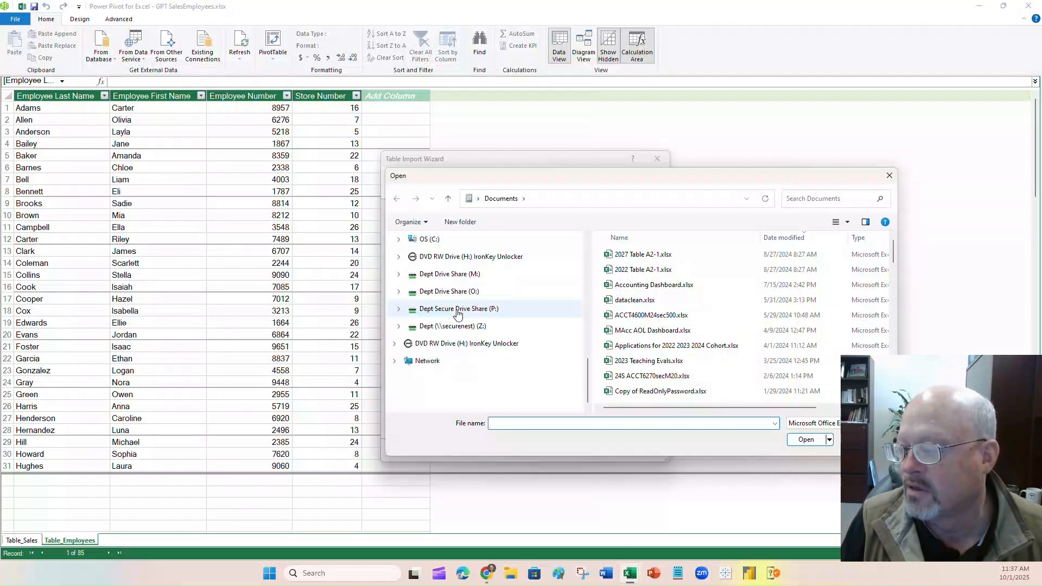
{"action": "scroll", "coordinate": [457, 313], "scroll_direction": "up", "scroll_amount": 10}
{"action": "scroll", "coordinate": [460, 281], "scroll_direction": "down", "scroll_amount": 3}
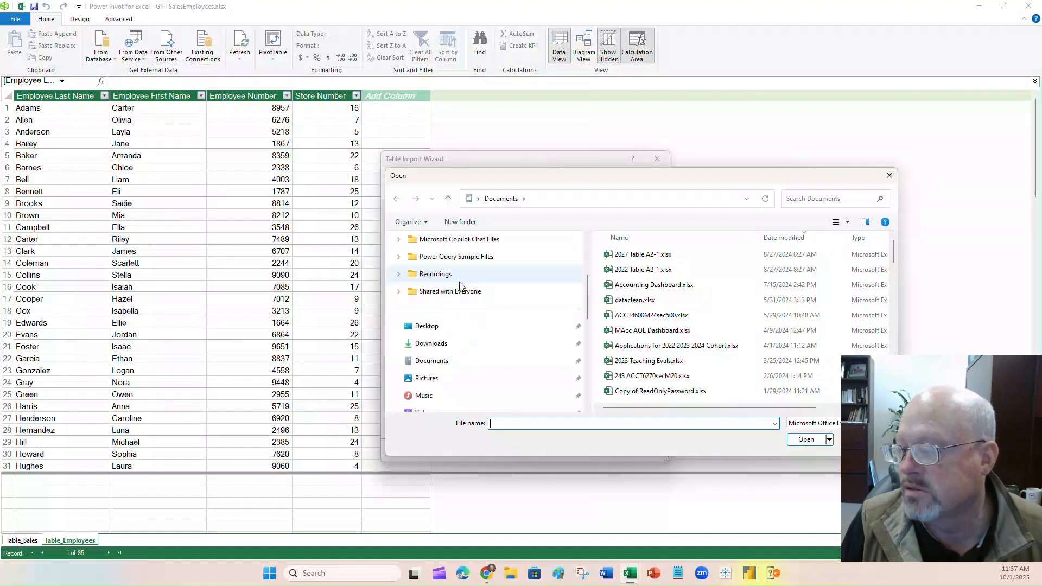
{"action": "scroll", "coordinate": [459, 283], "scroll_direction": "up", "scroll_amount": 3}
{"action": "scroll", "coordinate": [460, 283], "scroll_direction": "down", "scroll_amount": 1}
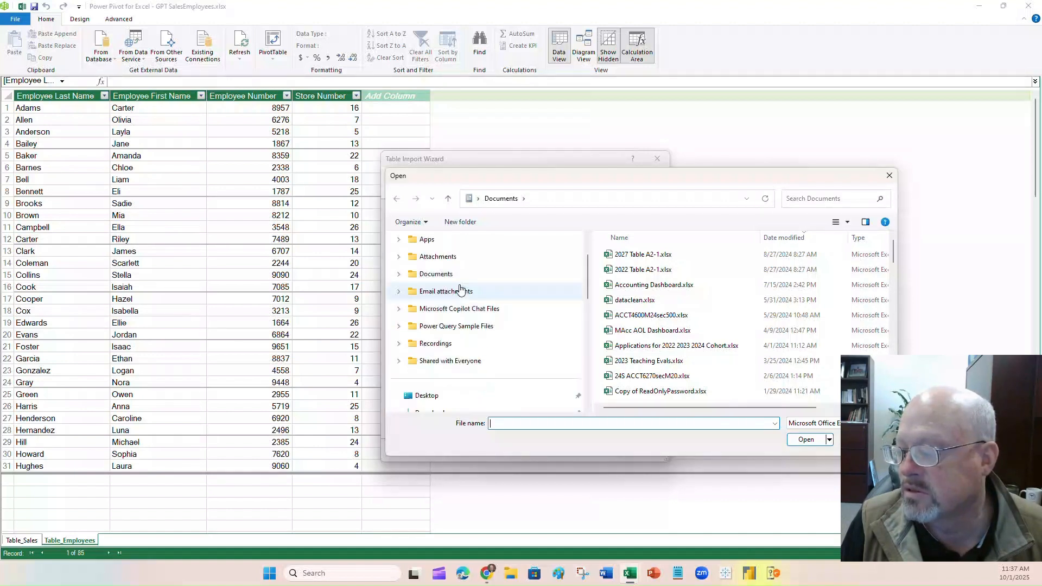
{"action": "scroll", "coordinate": [460, 288], "scroll_direction": "down", "scroll_amount": 1}
{"action": "left_click", "coordinate": [432, 344]}
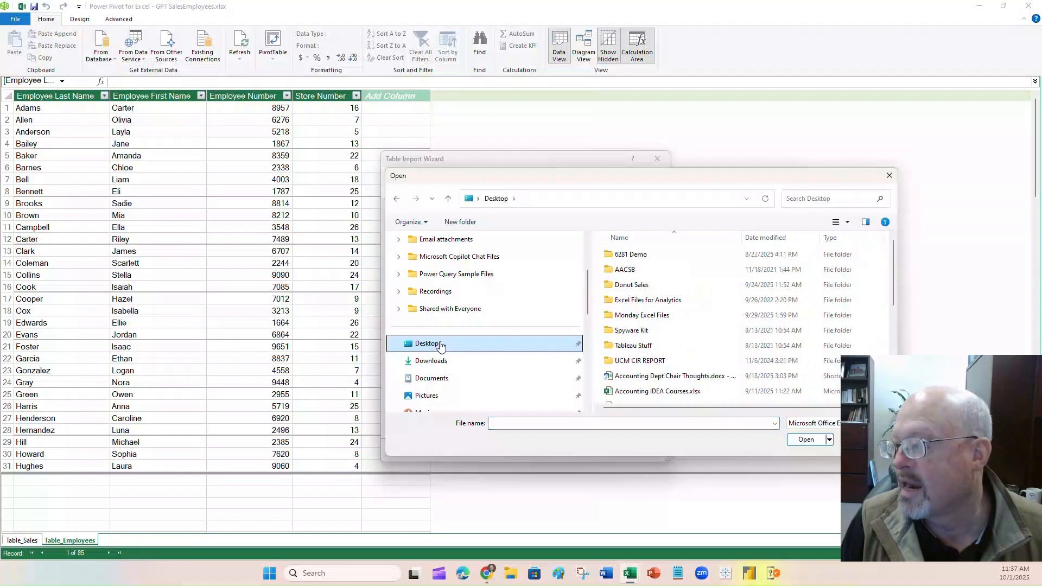
{"action": "scroll", "coordinate": [642, 283], "scroll_direction": "down", "scroll_amount": 5}
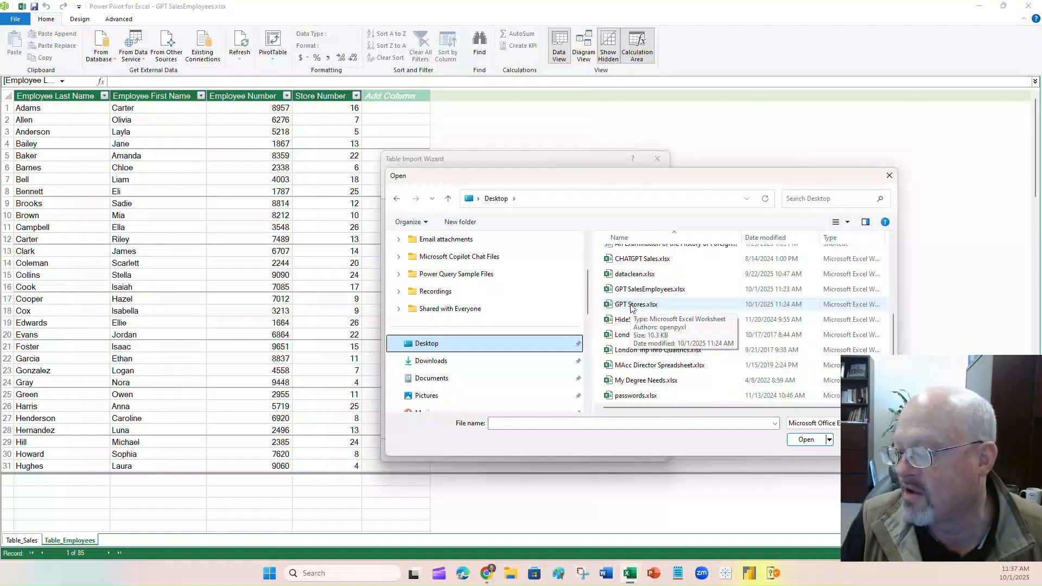
{"action": "left_click", "coordinate": [632, 305]}
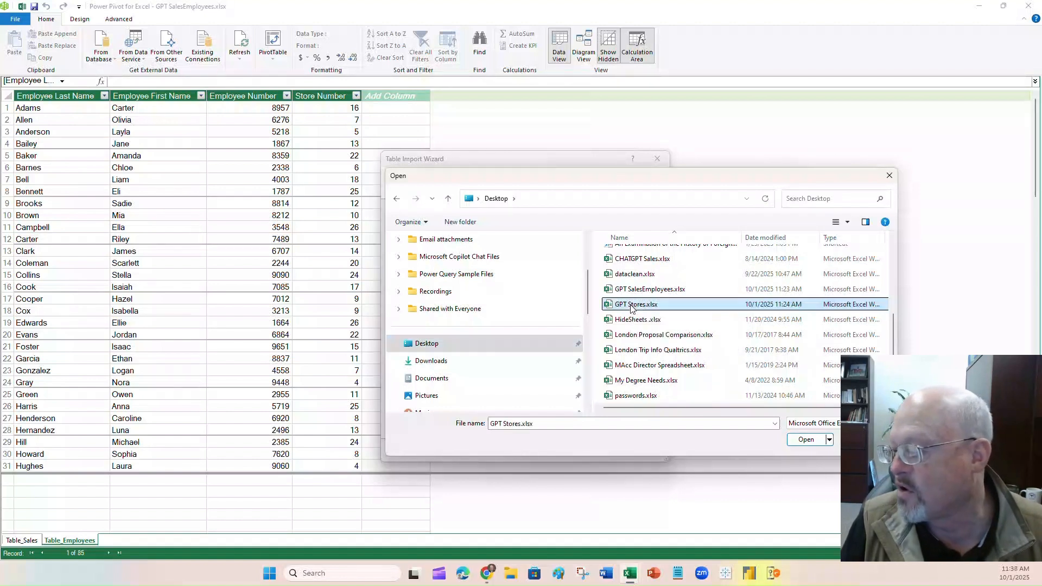
{"action": "left_click", "coordinate": [803, 440]}
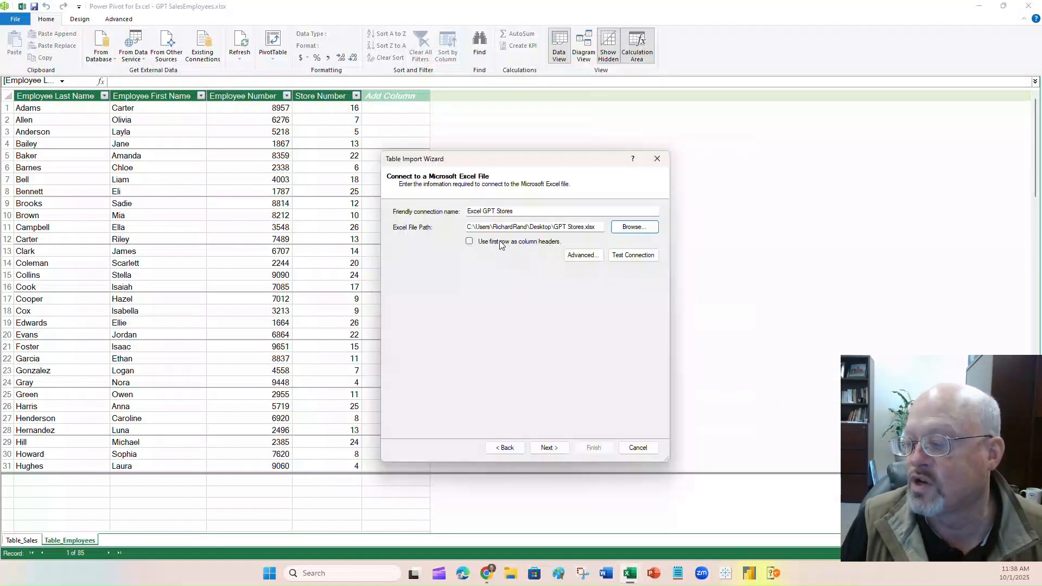
Step: Use the first row as column headers and import the Stores$ source table into the data model
{"action": "left_click", "coordinate": [470, 242]}
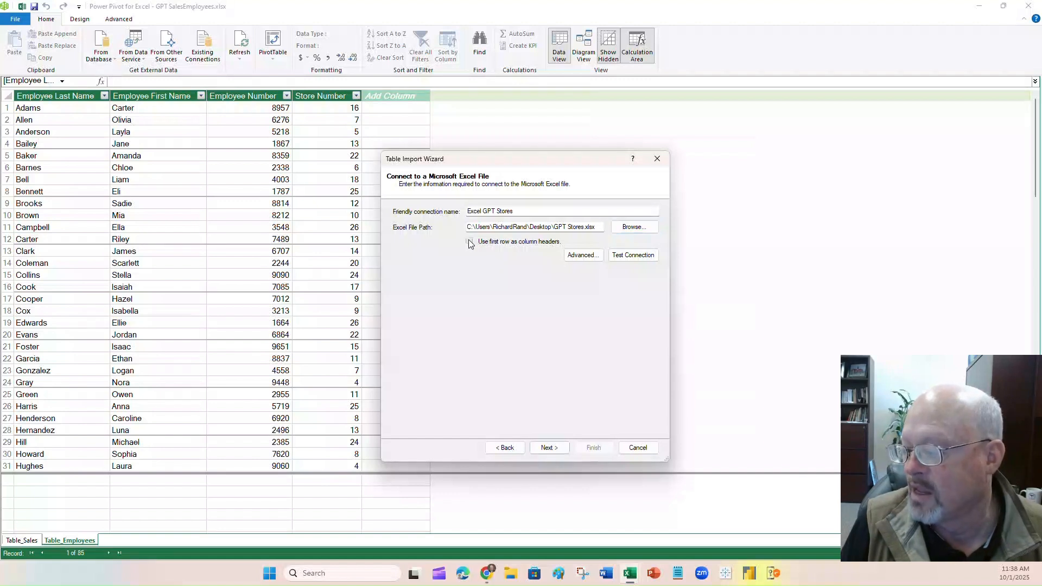
{"action": "left_click", "coordinate": [548, 449]}
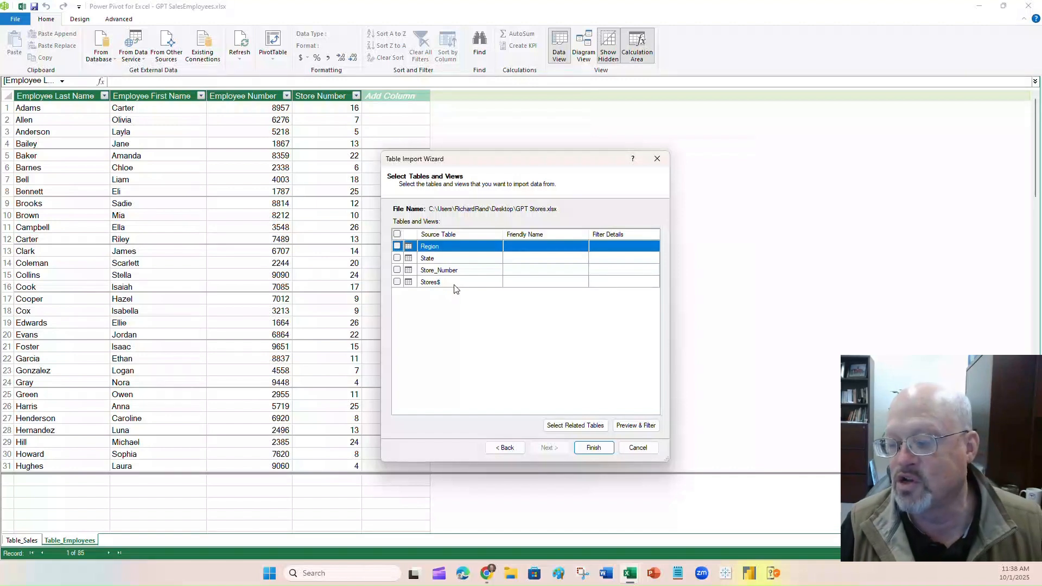
{"action": "left_click", "coordinate": [397, 282]}
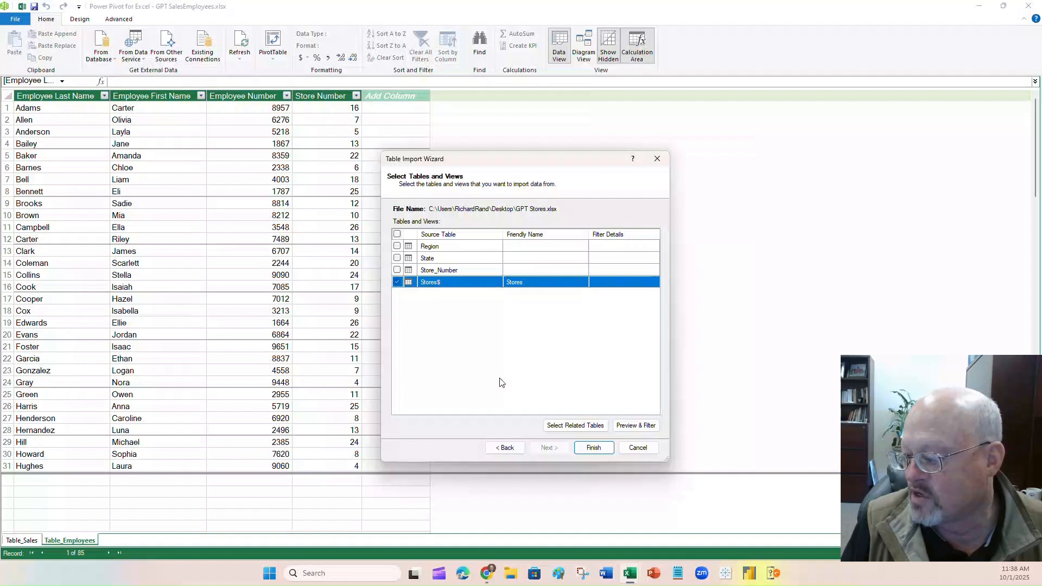
{"action": "left_click", "coordinate": [593, 449]}
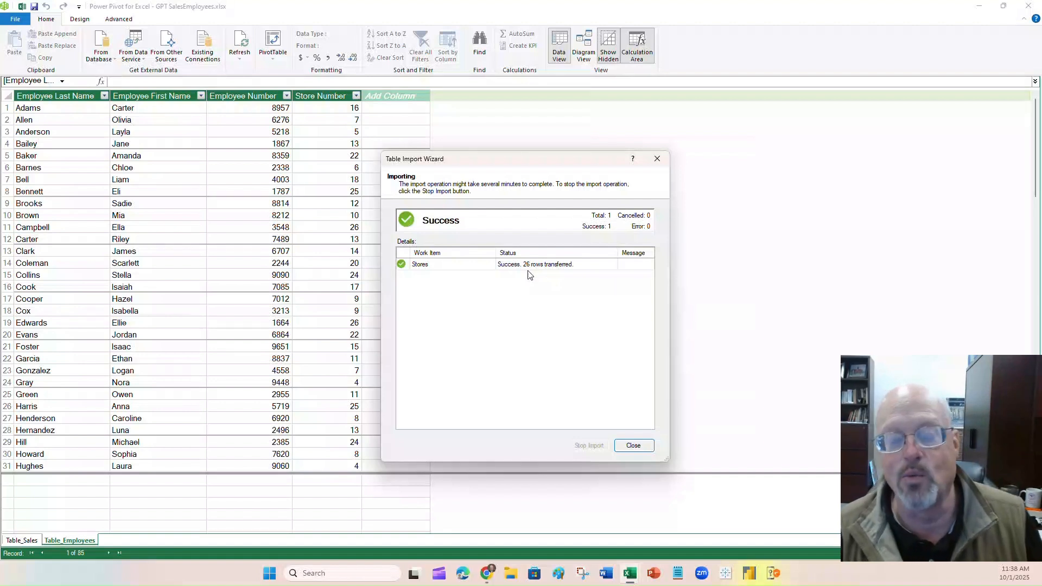
{"action": "left_click", "coordinate": [632, 446]}
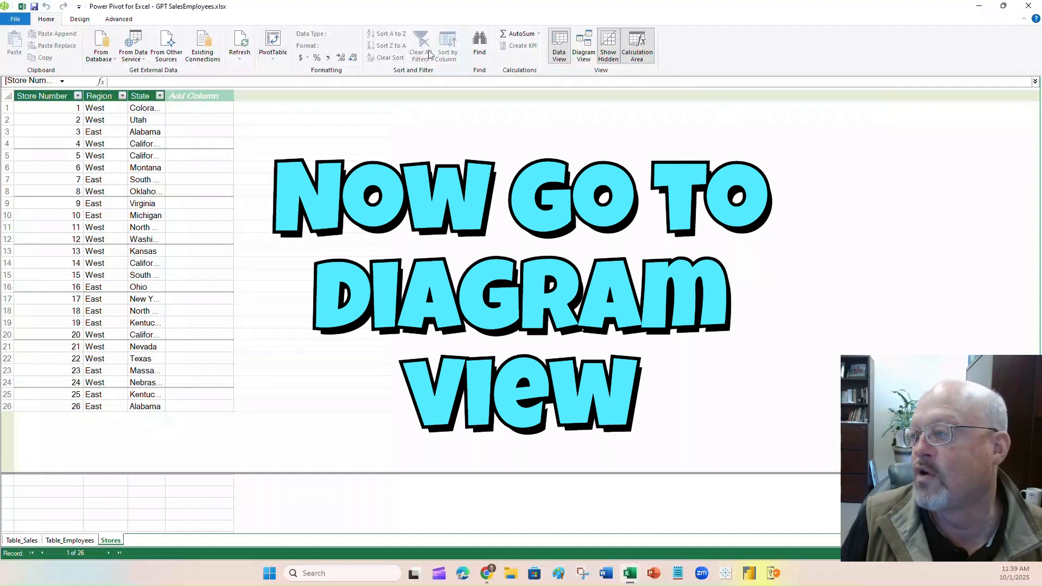
Step: In diagram view, relate Table_Sales to Table_Employees by Employee Number and Table_Employees to Stores by Store Number
{"action": "left_click", "coordinate": [582, 47]}
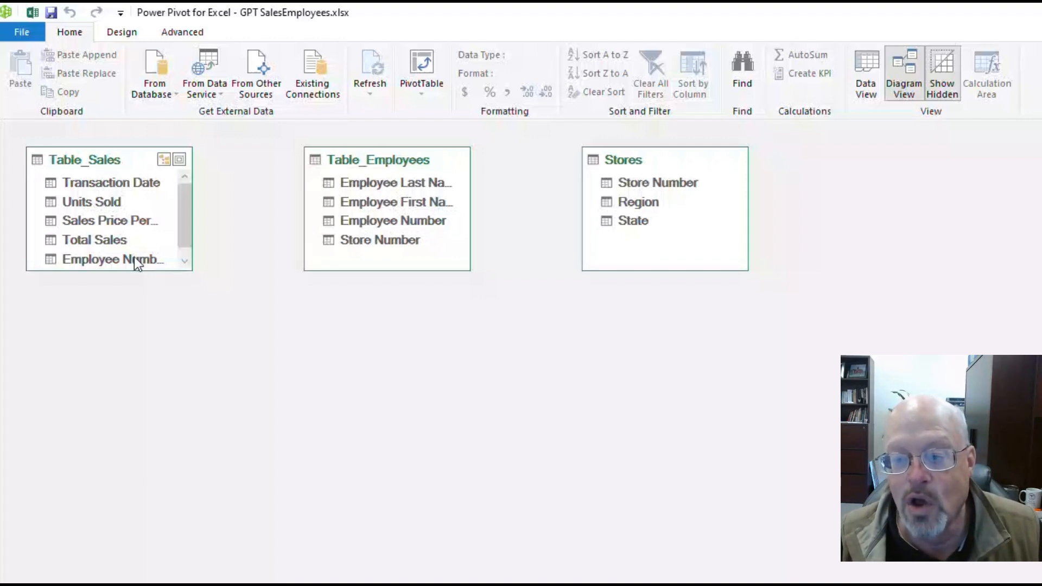
{"action": "left_click_drag", "start_coordinate": [135, 257], "coordinate": [329, 228]}
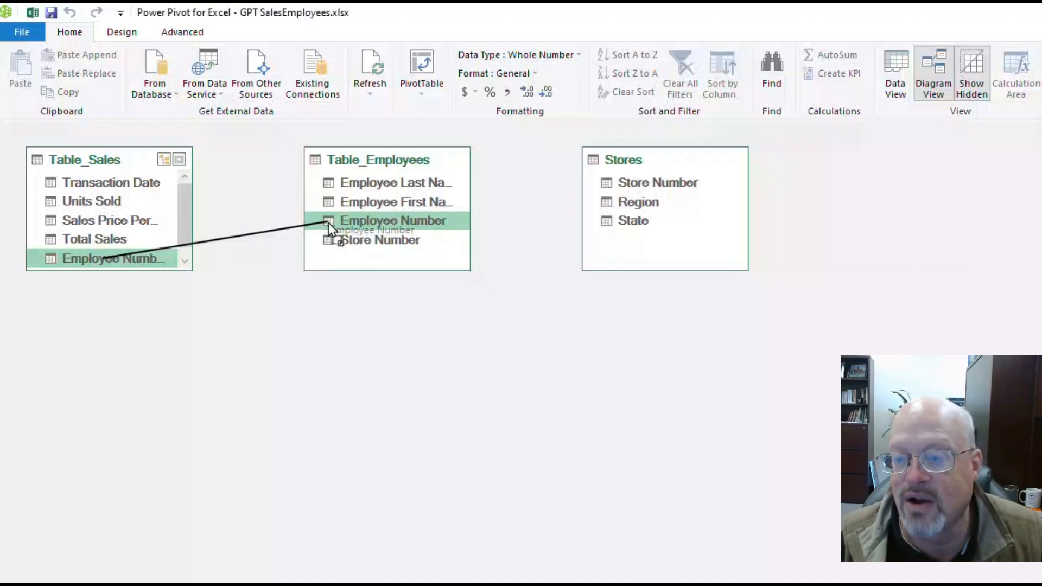
{"action": "left_click_drag", "start_coordinate": [329, 224], "coordinate": [328, 221]}
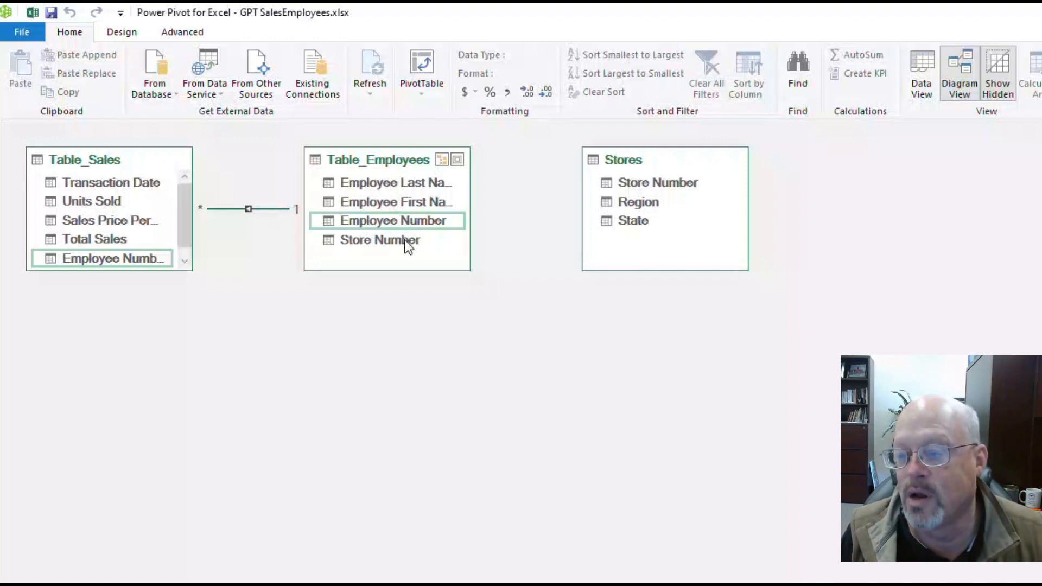
{"action": "left_click_drag", "start_coordinate": [405, 239], "coordinate": [606, 186]}
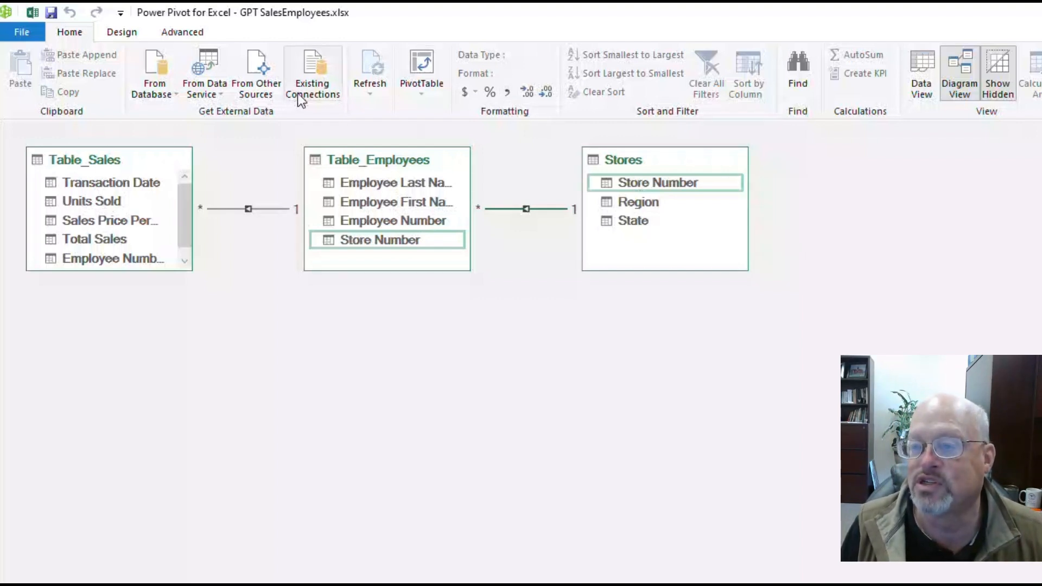
Step: Create a PivotTable from the data model on a new worksheet and enable the workbook's external data connections
{"action": "left_click", "coordinate": [415, 65]}
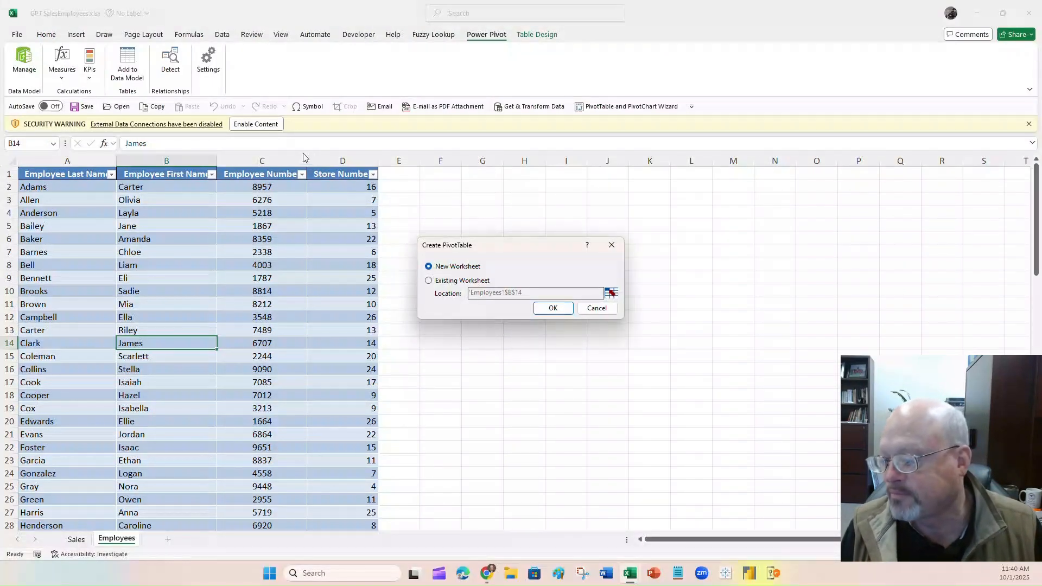
{"action": "left_click", "coordinate": [549, 308]}
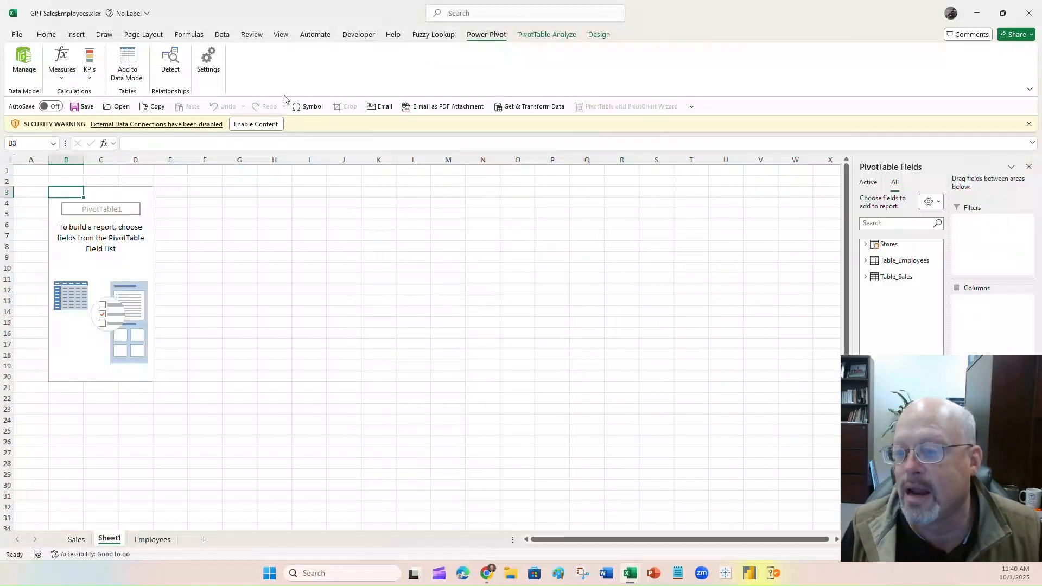
{"action": "left_click", "coordinate": [276, 126]}
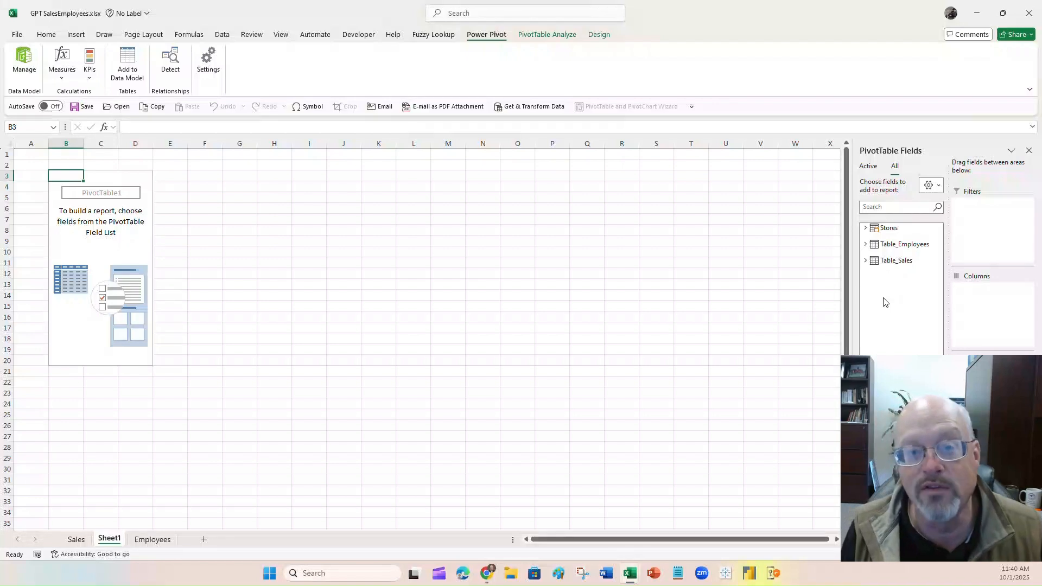
Step: Expand all three tables in the field list and summarize Total Sales as values with State as rows
{"action": "left_click", "coordinate": [866, 261]}
{"action": "left_click", "coordinate": [866, 244]}
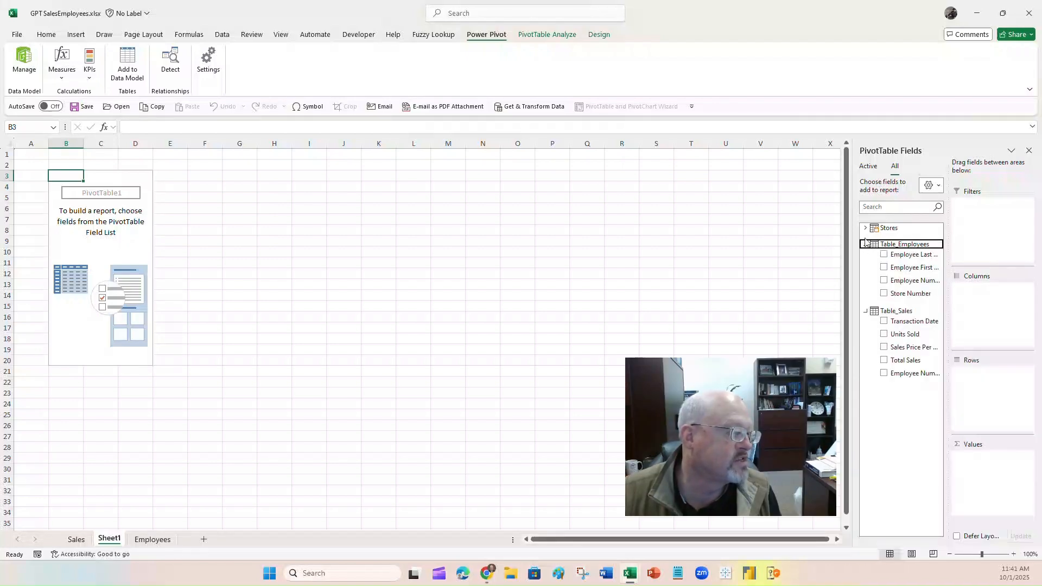
{"action": "left_click", "coordinate": [865, 228]}
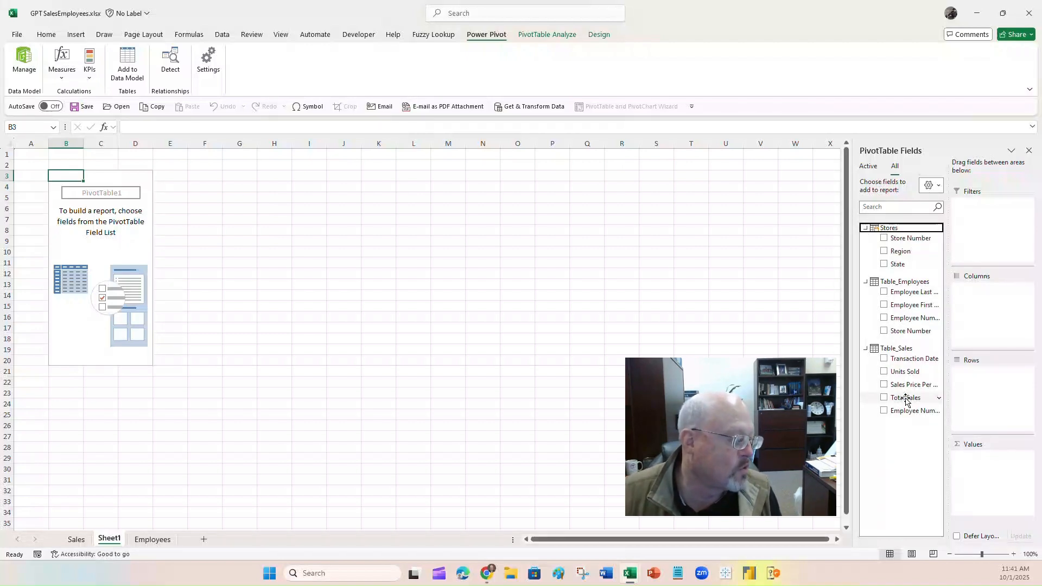
{"action": "left_click_drag", "start_coordinate": [906, 397], "coordinate": [988, 464]}
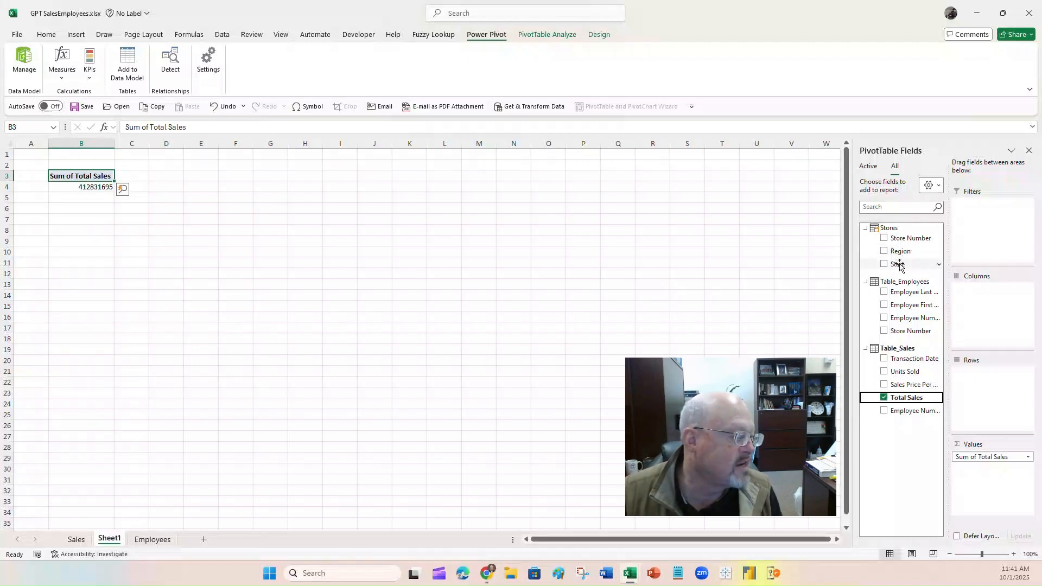
{"action": "left_click_drag", "start_coordinate": [898, 265], "coordinate": [971, 381]}
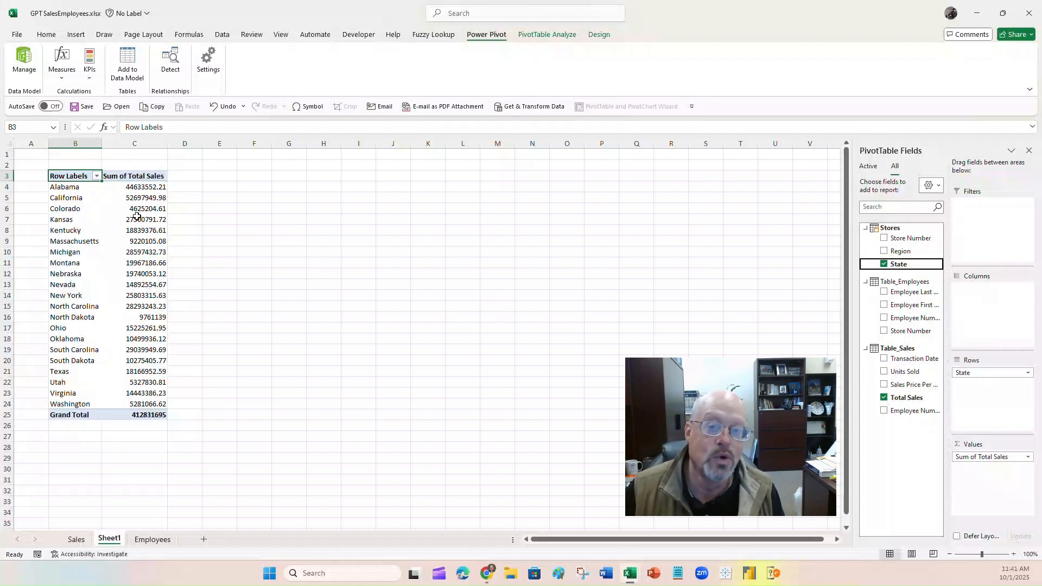
{"action": "mouse_move", "coordinate": [137, 216]}
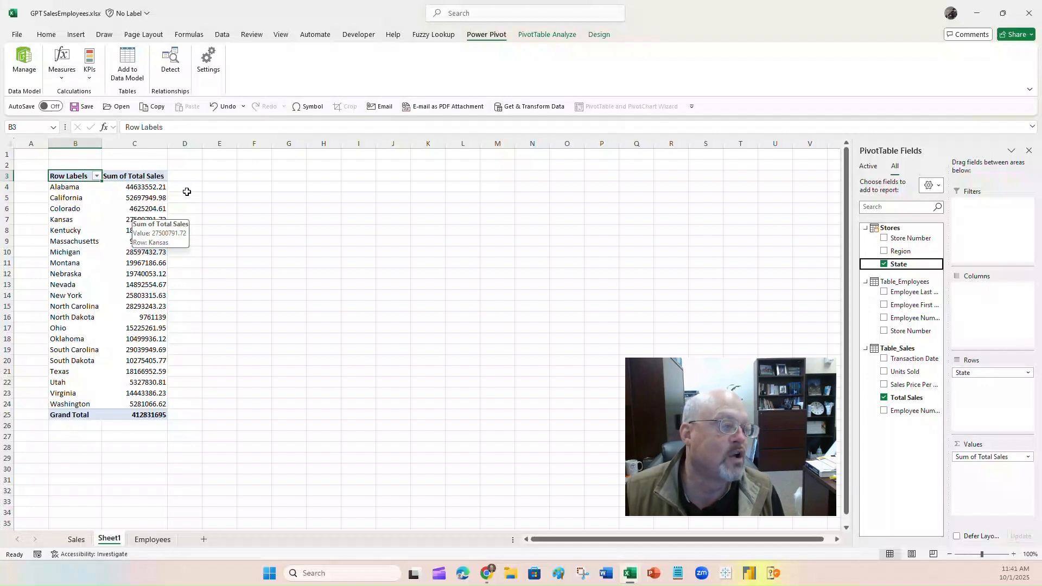
Step: Insert a column PivotChart of the sales by state and enlarge it beside the PivotTable to about 4.67" high by 8.42" wide
{"action": "left_click", "coordinate": [548, 35]}
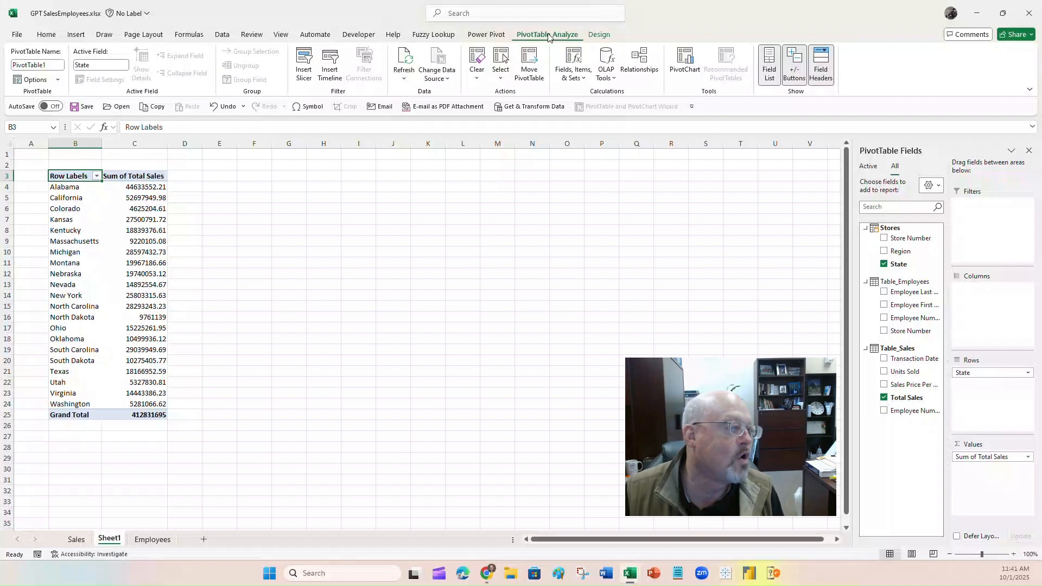
{"action": "left_click", "coordinate": [682, 58]}
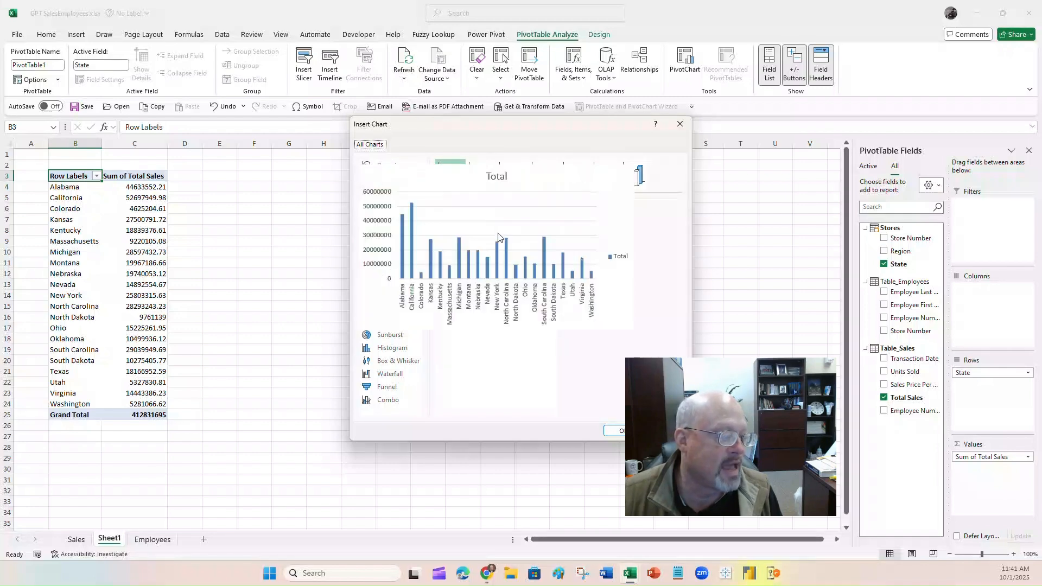
{"action": "left_click", "coordinate": [615, 431]}
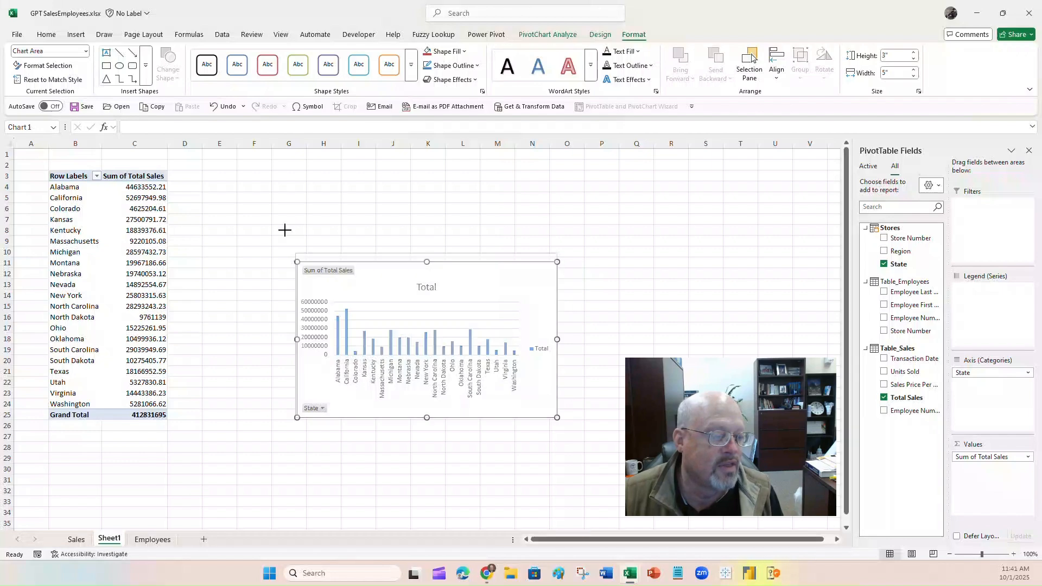
{"action": "left_click_drag", "start_coordinate": [285, 230], "coordinate": [223, 175]}
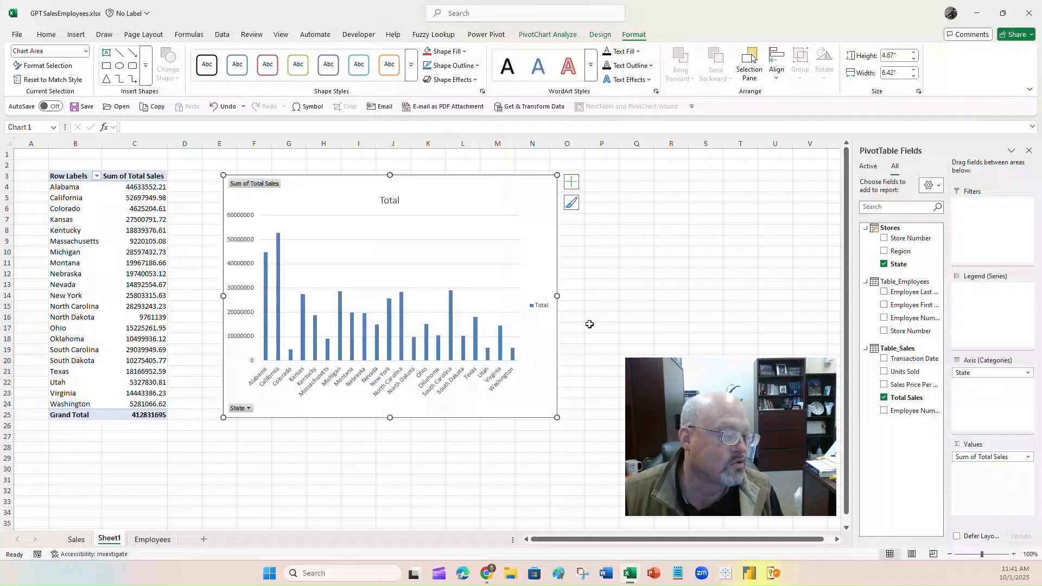
{"action": "left_click_drag", "start_coordinate": [557, 296], "coordinate": [661, 296]}
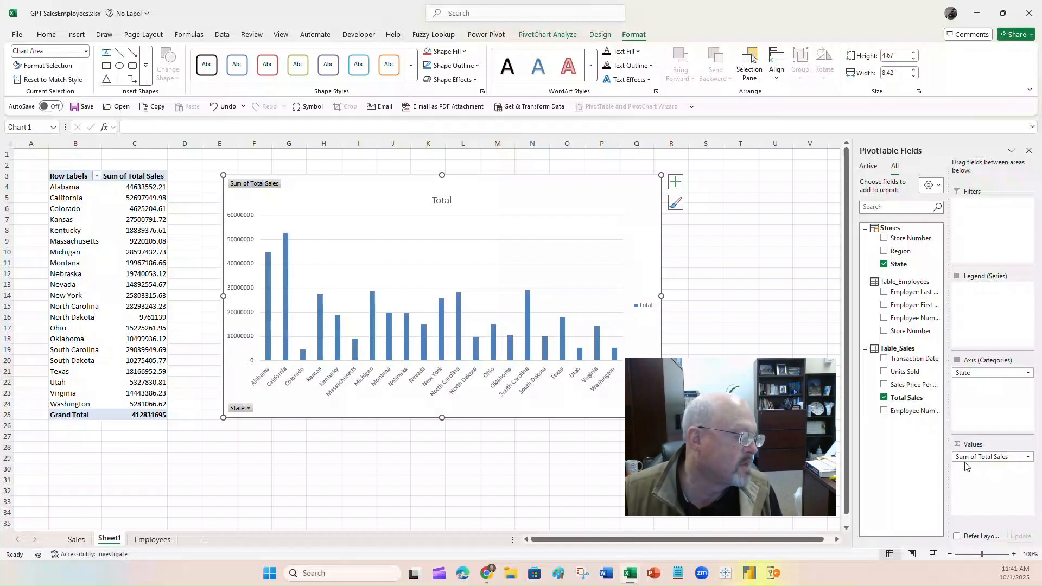
Step: Replace State with Region as the PivotChart's axis category and add data labels to the columns
{"action": "left_click_drag", "start_coordinate": [971, 372], "coordinate": [894, 251]}
{"action": "left_click_drag", "start_coordinate": [894, 252], "coordinate": [972, 384]}
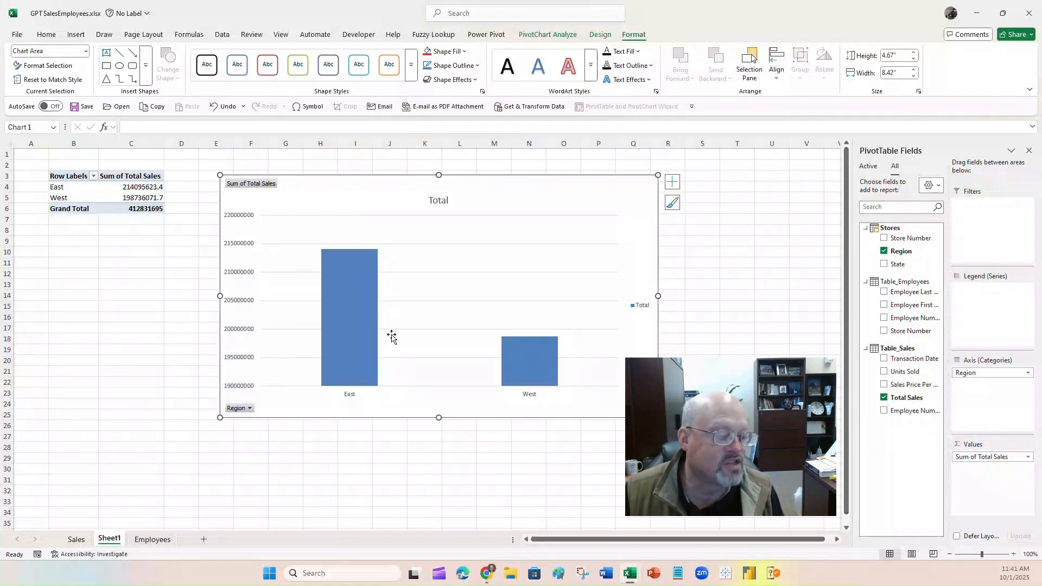
{"action": "right_click", "coordinate": [351, 322]}
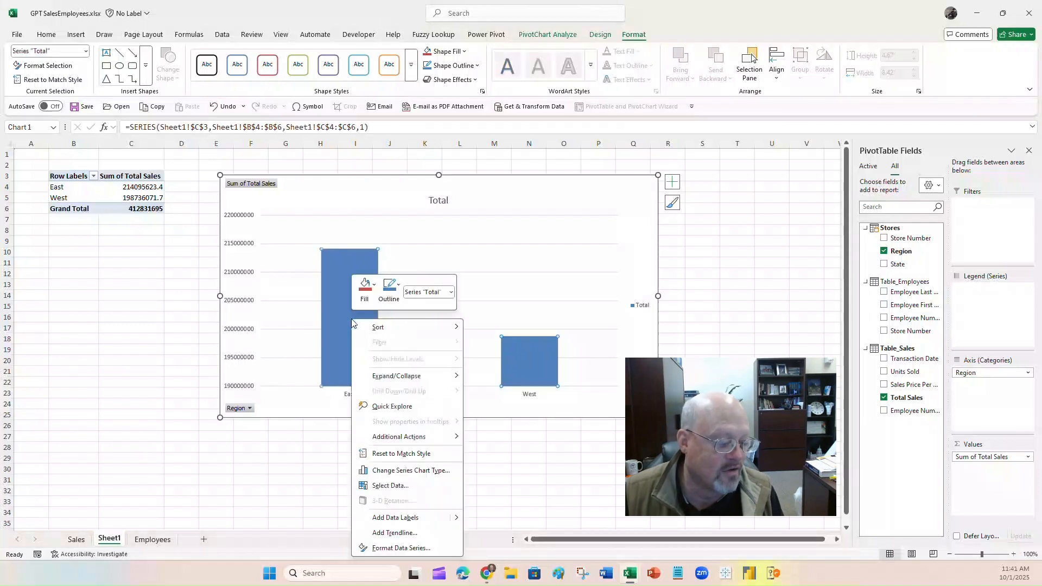
{"action": "left_click", "coordinate": [417, 518]}
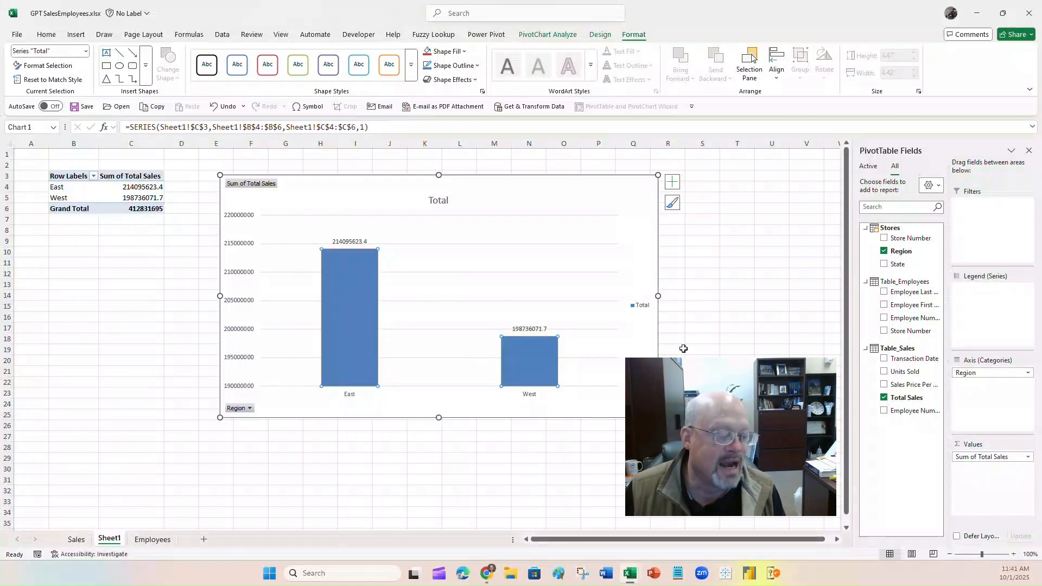